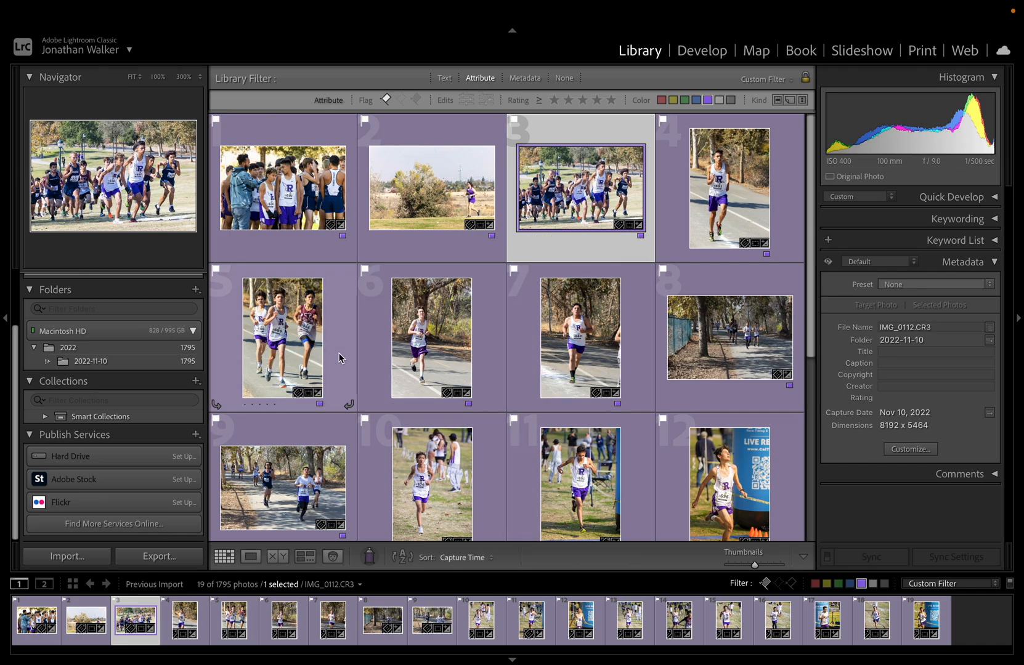
Step: Send the race-start and wooded-path runners photos from Lightroom Classic to Photoshop 2023
{"action": "left_click", "coordinate": [275, 442], "text": "super"}
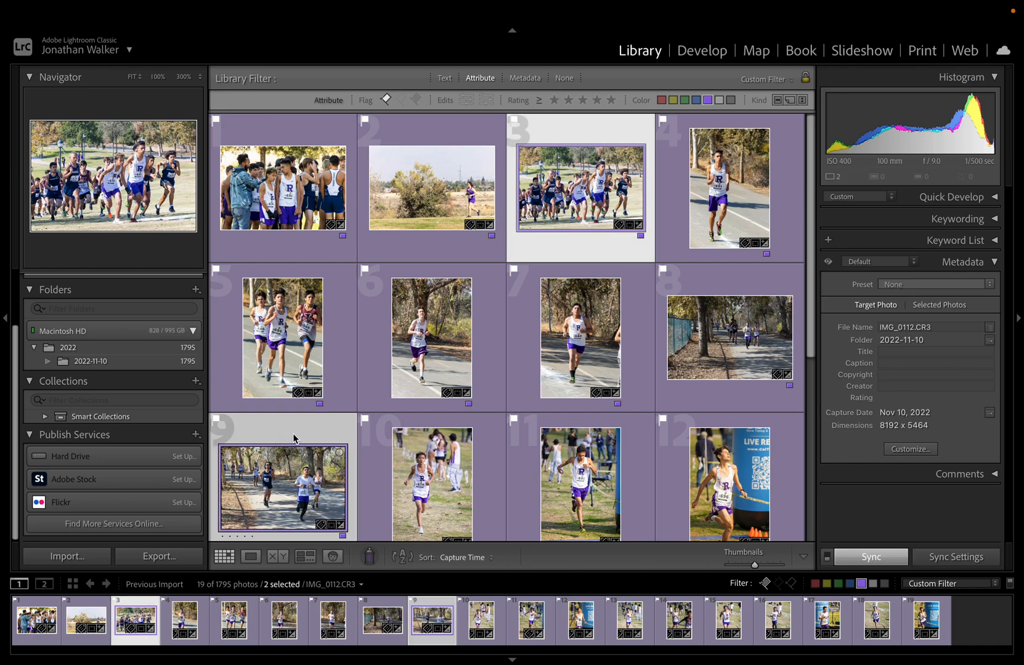
{"action": "right_click", "coordinate": [293, 438]}
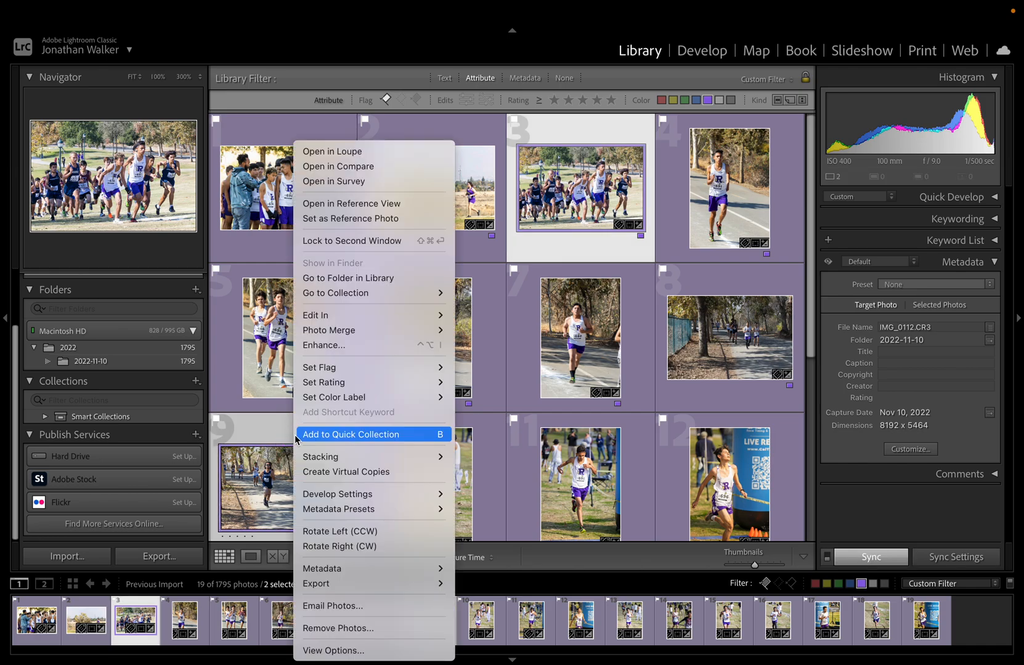
{"action": "mouse_move", "coordinate": [370, 328]}
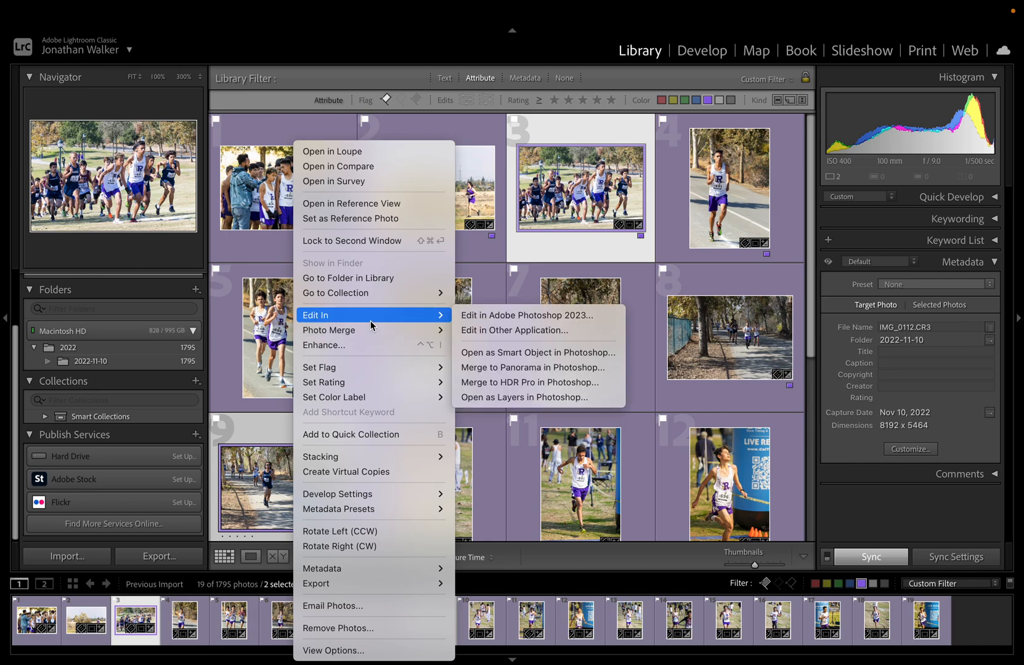
{"action": "left_click", "coordinate": [530, 320]}
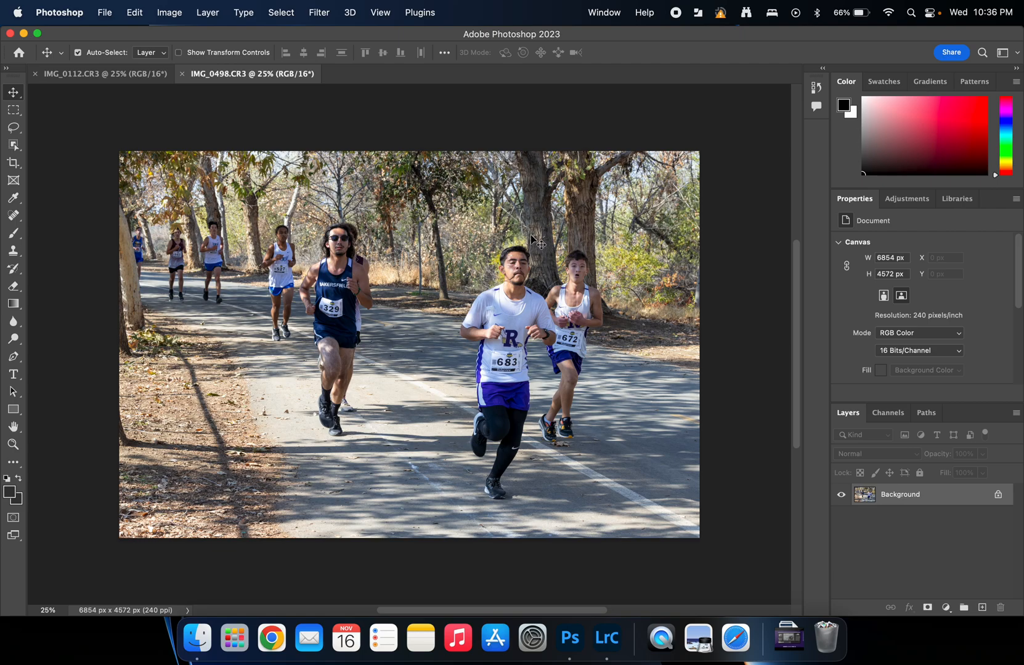
Step: Switch to the IMG_0112.CR3 race-start document and show the File menu
{"action": "left_click", "coordinate": [114, 74]}
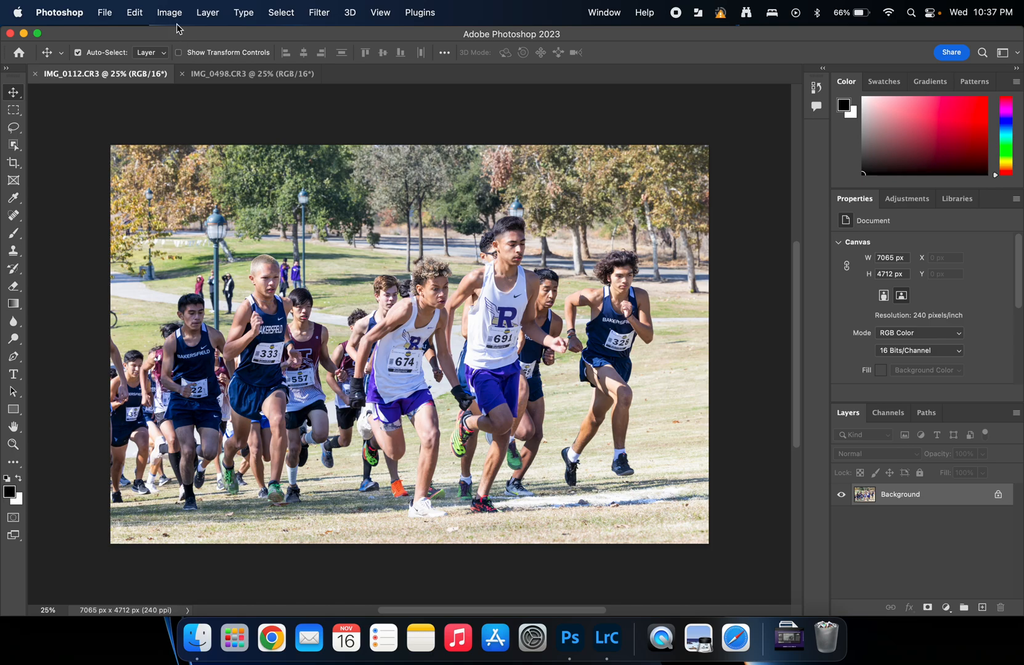
{"action": "left_click", "coordinate": [102, 13]}
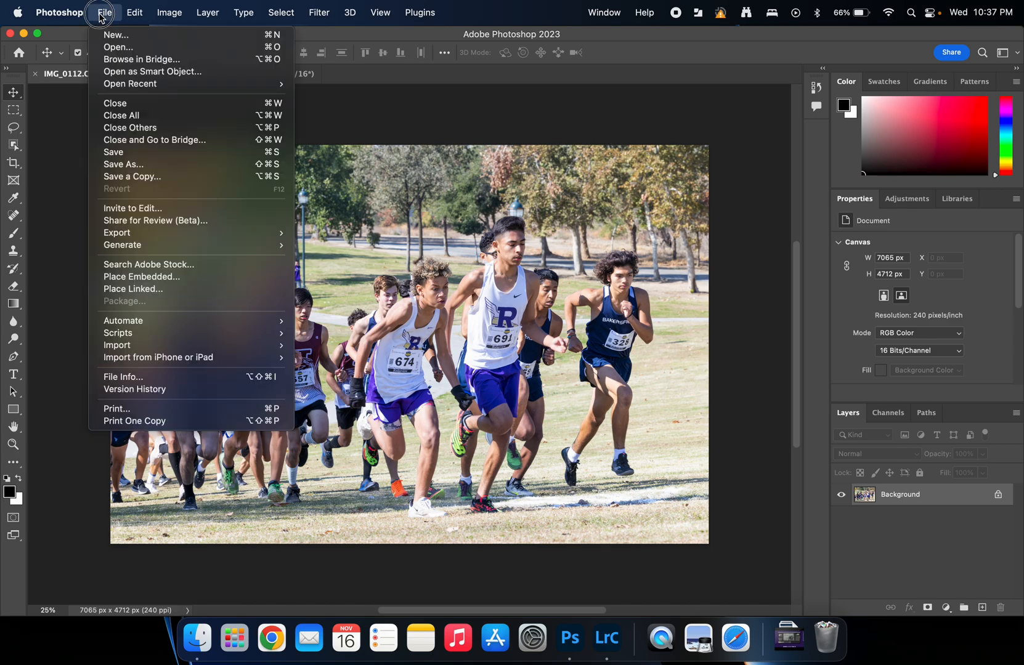
Step: Create Untitled-1 at 11 × 14 inches, 150 ppi, 16-bit, white background
{"action": "left_click", "coordinate": [126, 34]}
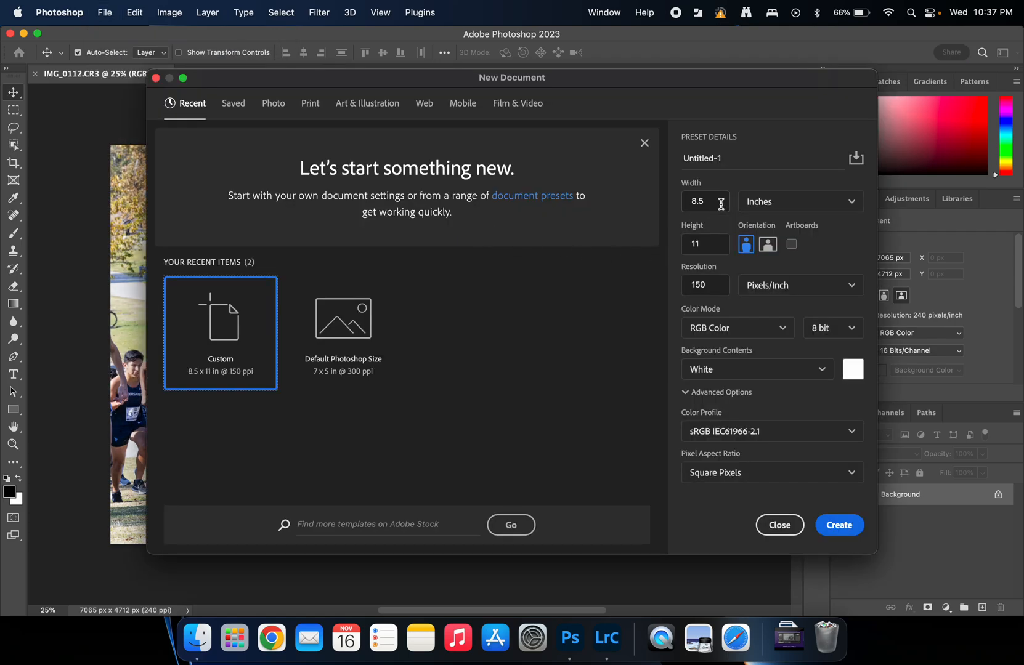
{"action": "left_click_drag", "start_coordinate": [717, 246], "coordinate": [663, 250]}
{"action": "type", "text": "14"}
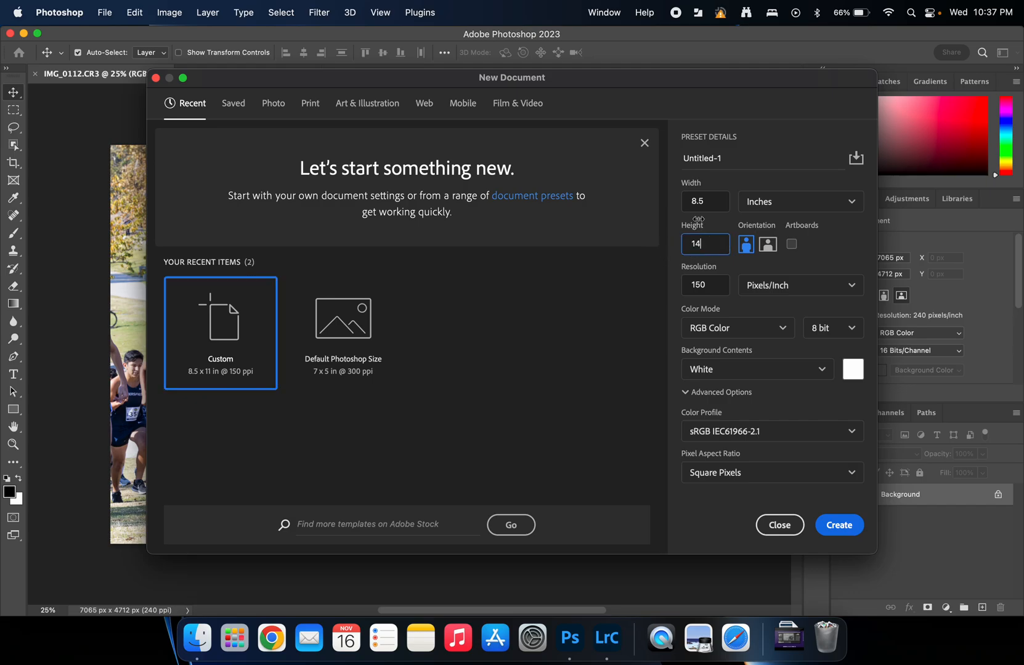
{"action": "left_click_drag", "start_coordinate": [708, 202], "coordinate": [679, 203]}
{"action": "type", "text": "11"}
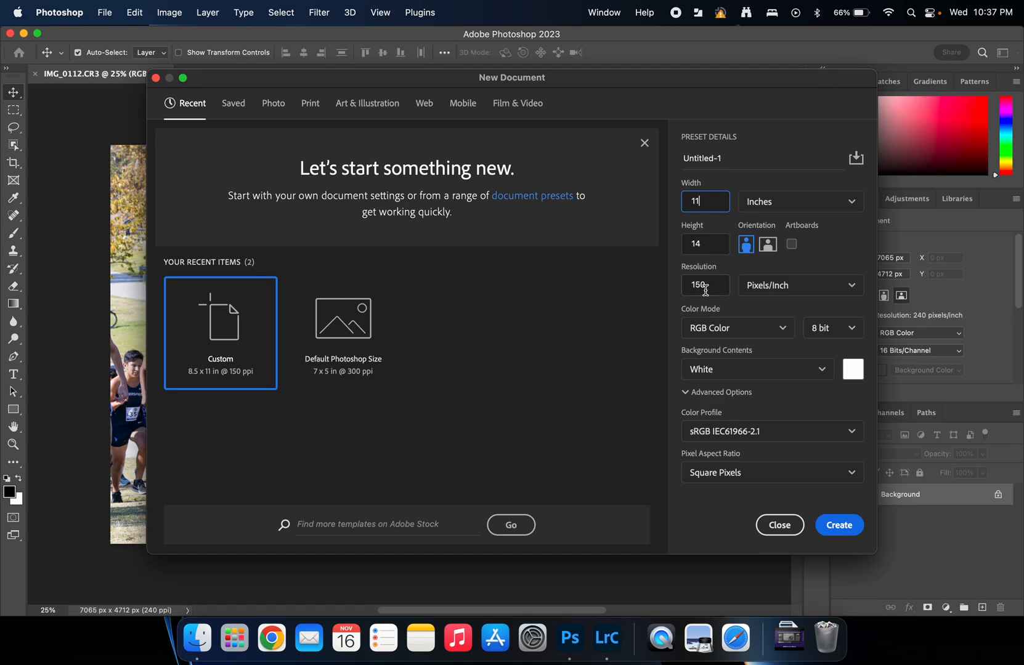
{"action": "left_click", "coordinate": [850, 337]}
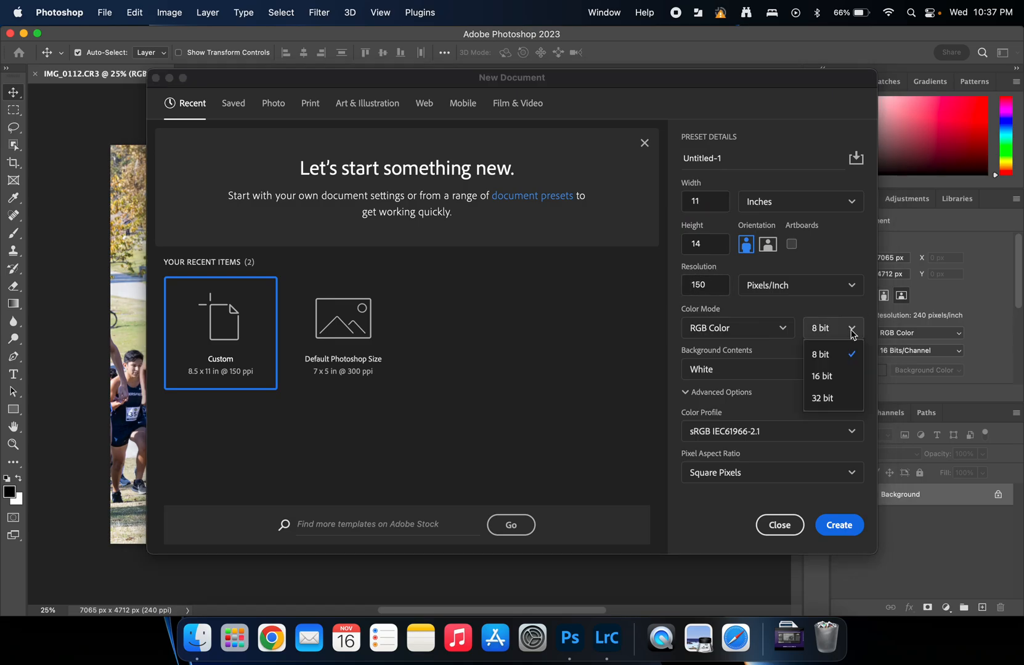
{"action": "left_click", "coordinate": [840, 383]}
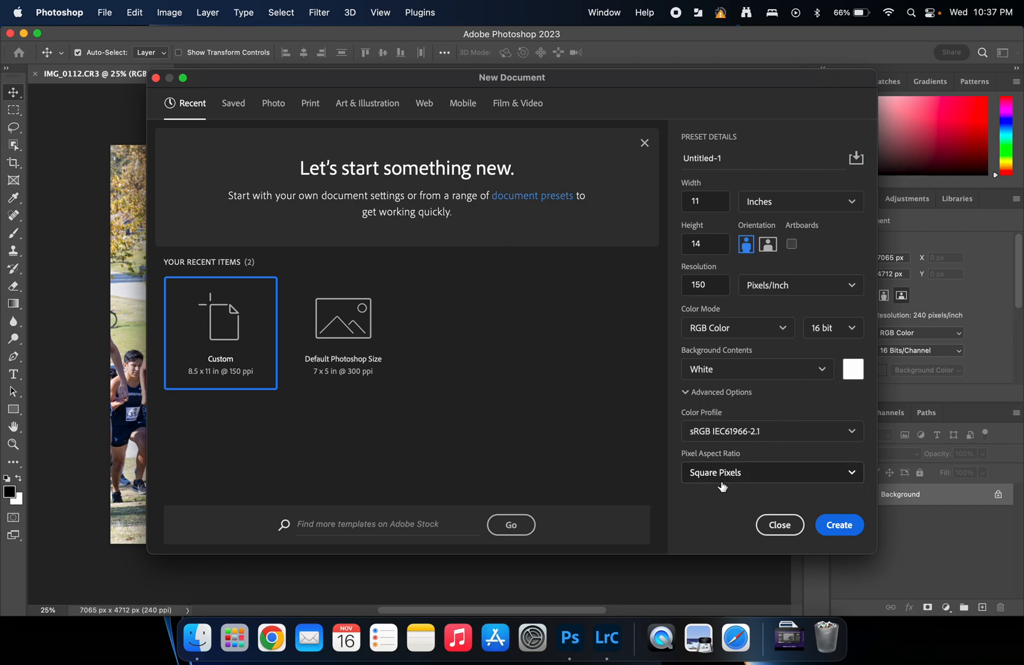
{"action": "left_click", "coordinate": [839, 525]}
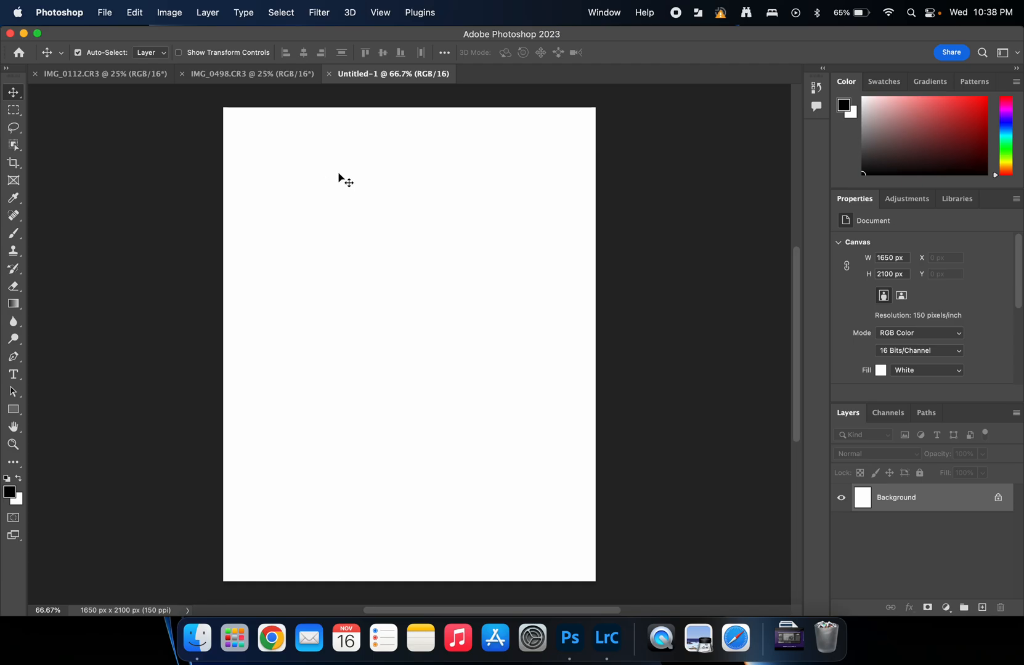
Step: Resize IMG_0498 to 150 ppi, 6.5 in tall (1462 × 975 px) and copy it onto Untitled-1
{"action": "left_click", "coordinate": [246, 74]}
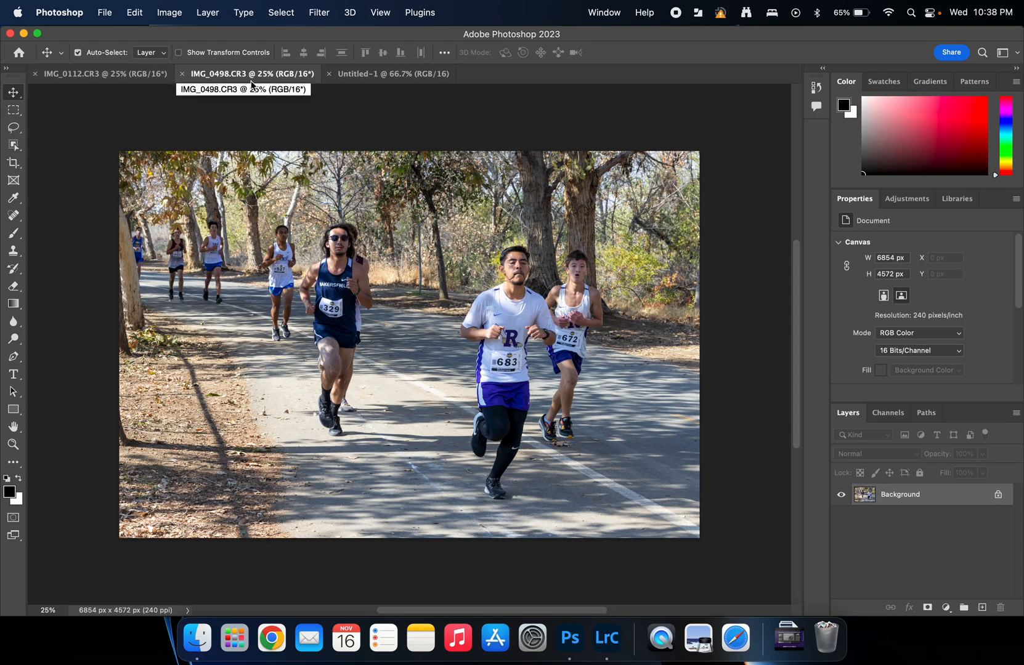
{"action": "left_click", "coordinate": [169, 13]}
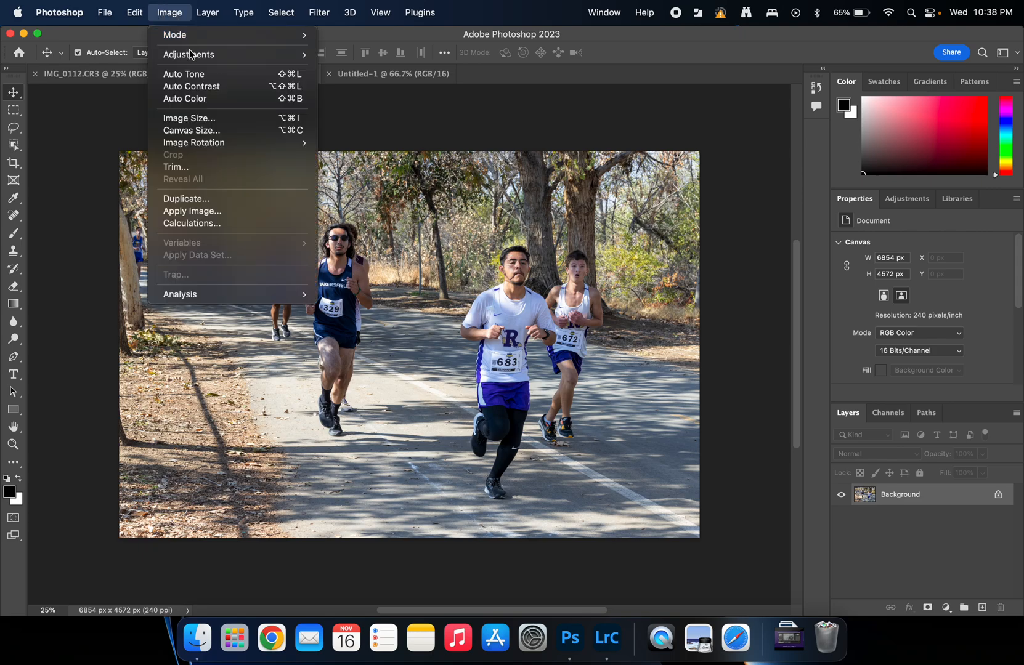
{"action": "left_click", "coordinate": [211, 118]}
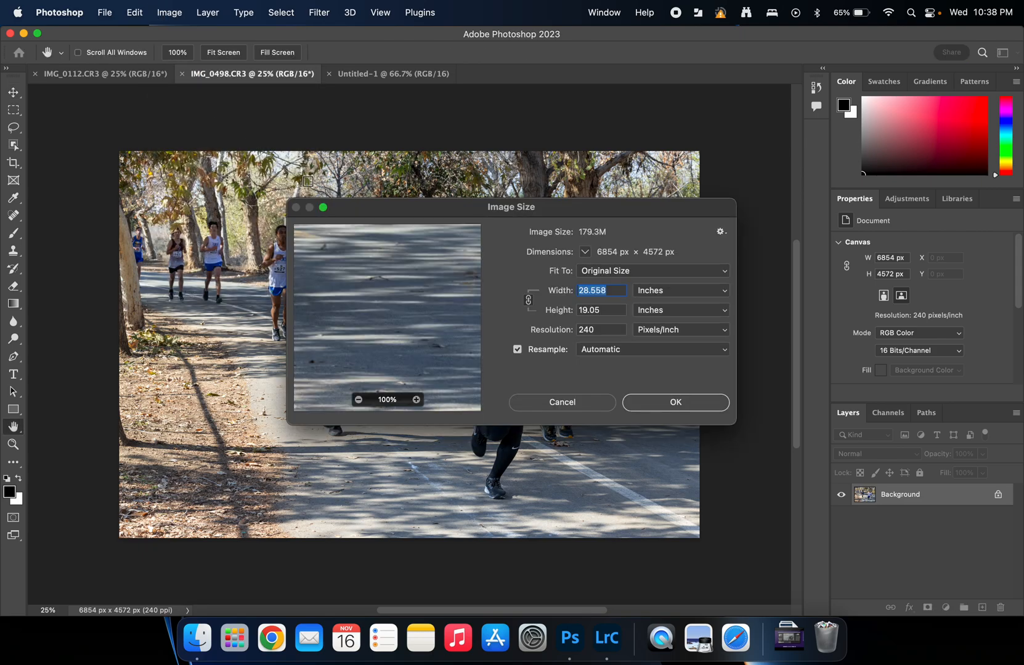
{"action": "double_click", "coordinate": [592, 330]}
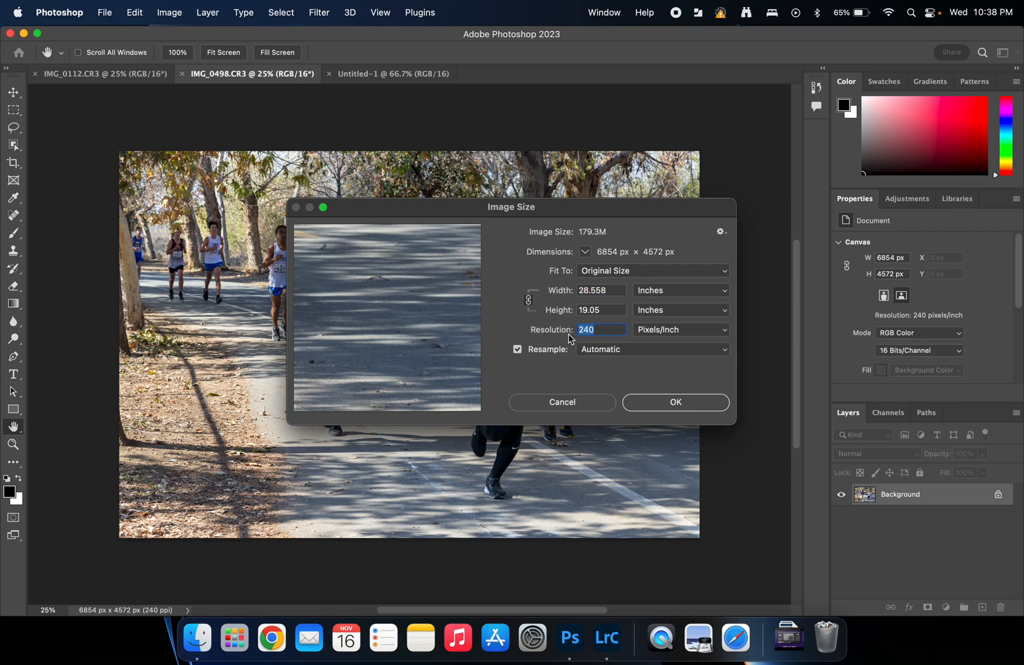
{"action": "type", "text": "150"}
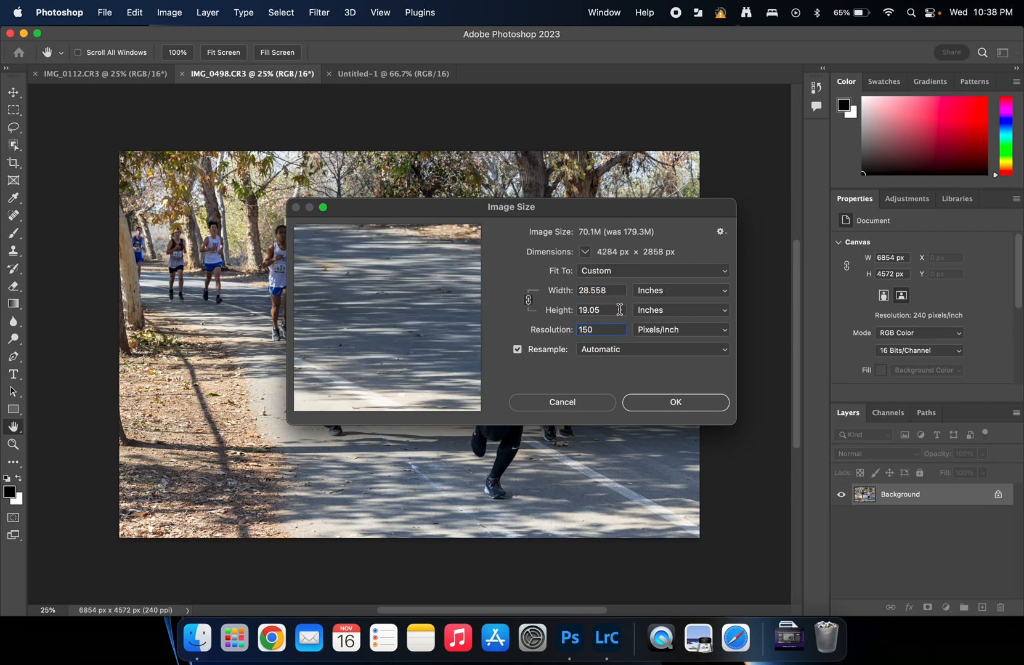
{"action": "double_click", "coordinate": [618, 310]}
{"action": "type", "text": "6"}
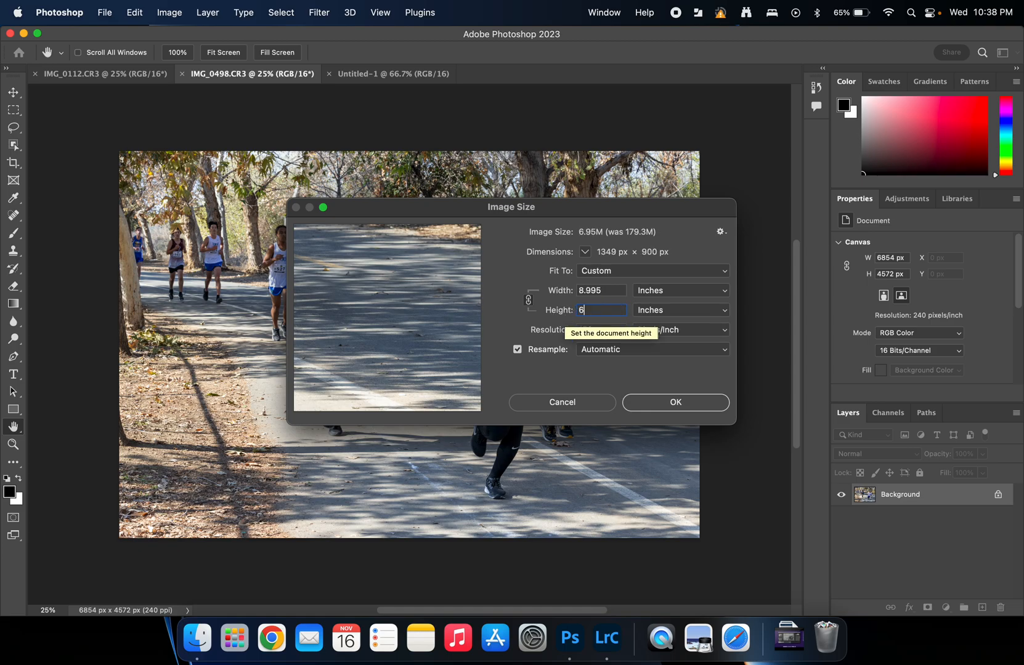
{"action": "type", "text": ".5"}
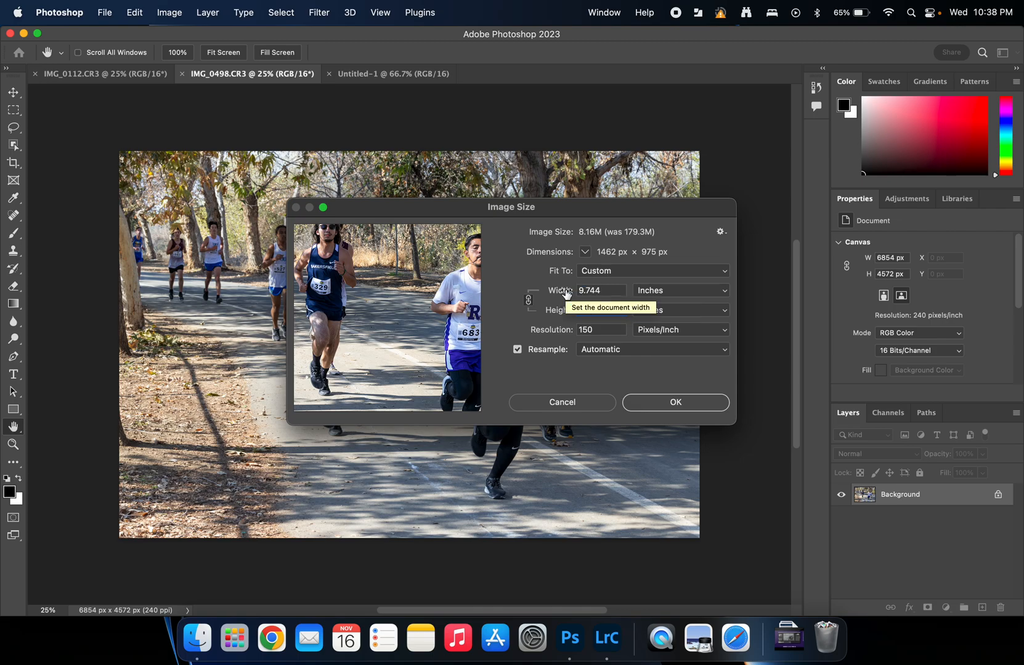
{"action": "left_click", "coordinate": [675, 403]}
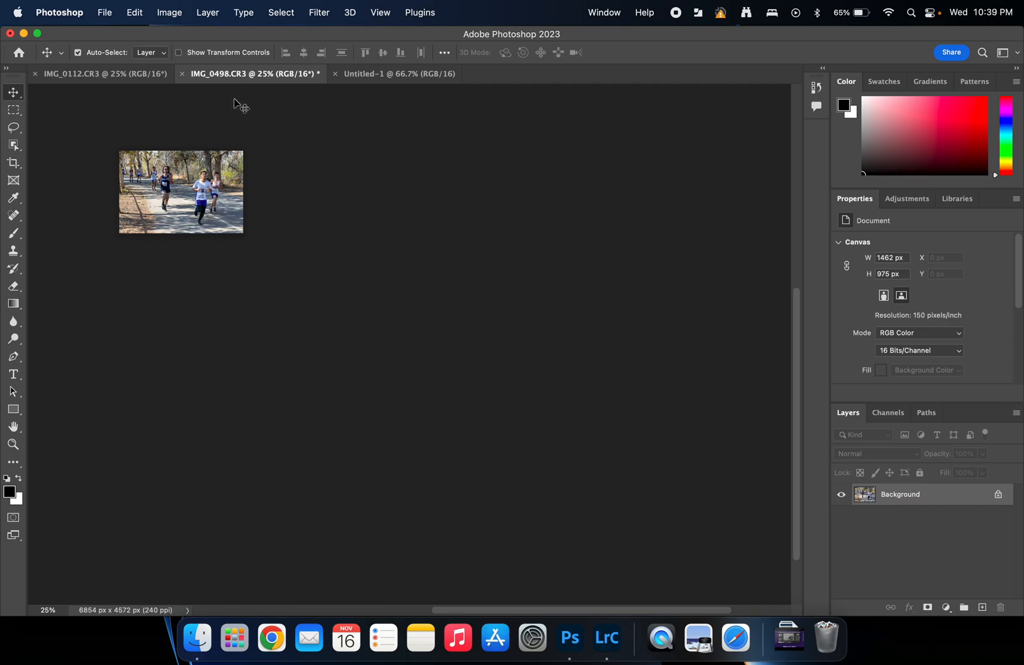
{"action": "left_click", "coordinate": [388, 74]}
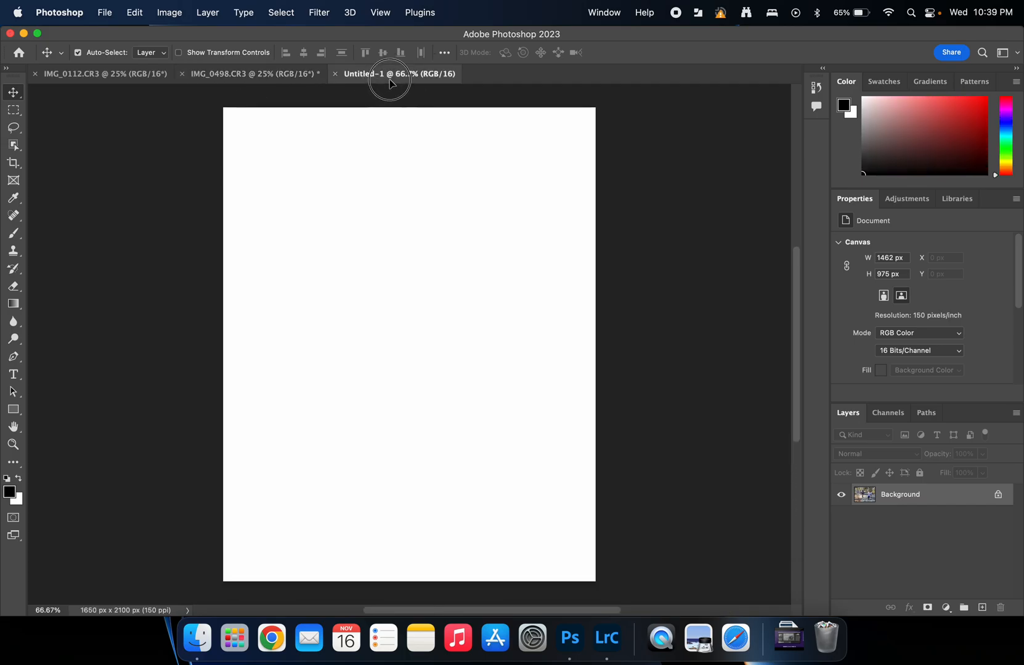
{"action": "left_click_drag", "start_coordinate": [391, 197], "coordinate": [448, 245]}
Step: Resize IMG_0112 to 150 ppi and 6.5 in tall (1462 × 975 px)
{"action": "left_click", "coordinate": [117, 74]}
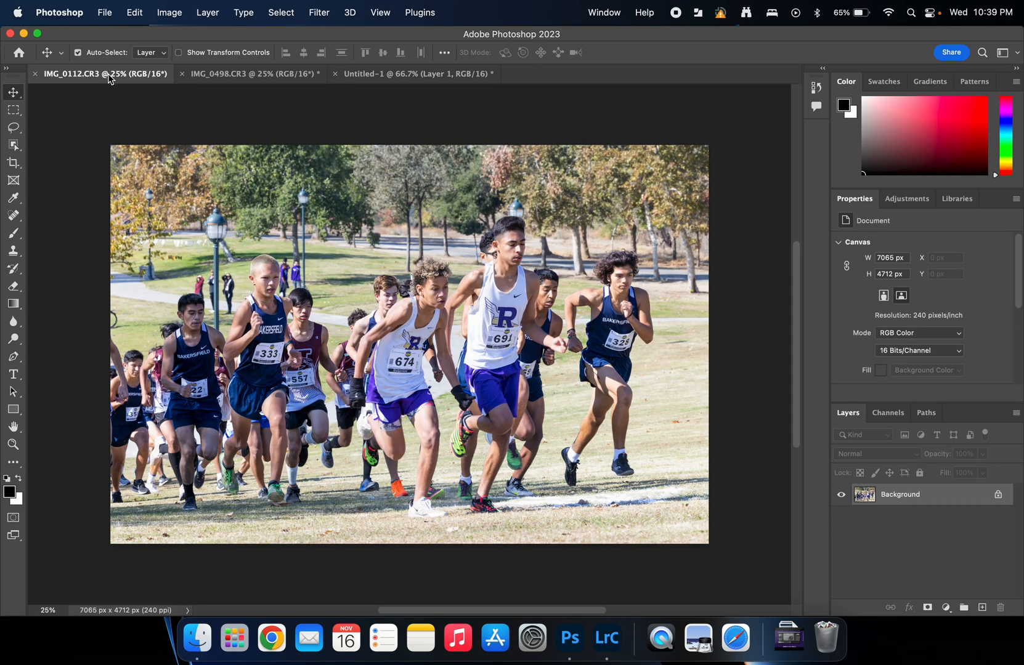
{"action": "left_click", "coordinate": [170, 12]}
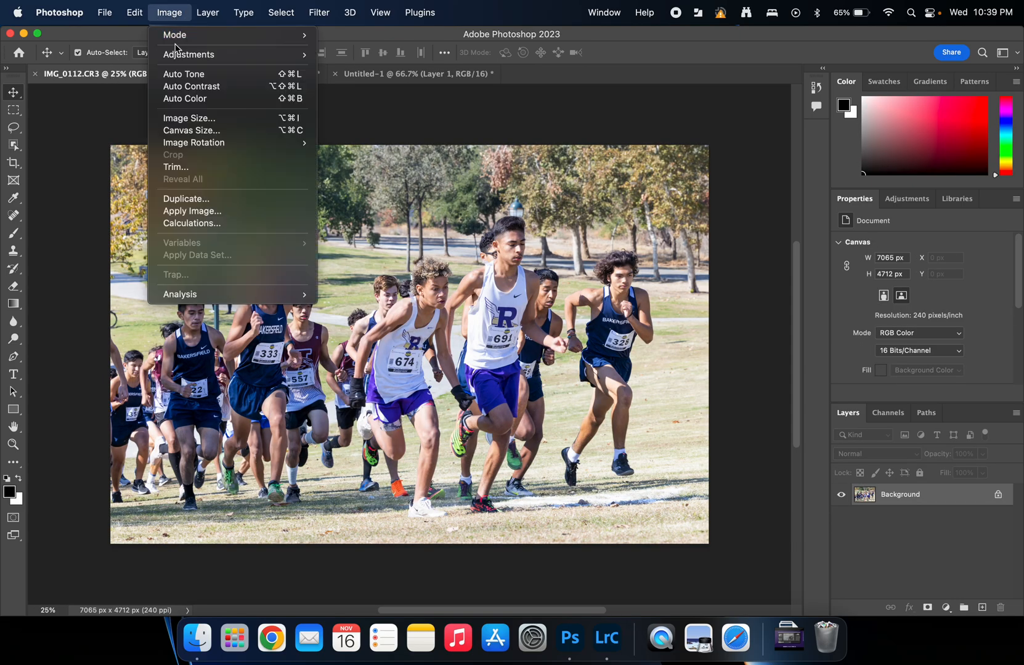
{"action": "left_click", "coordinate": [198, 119]}
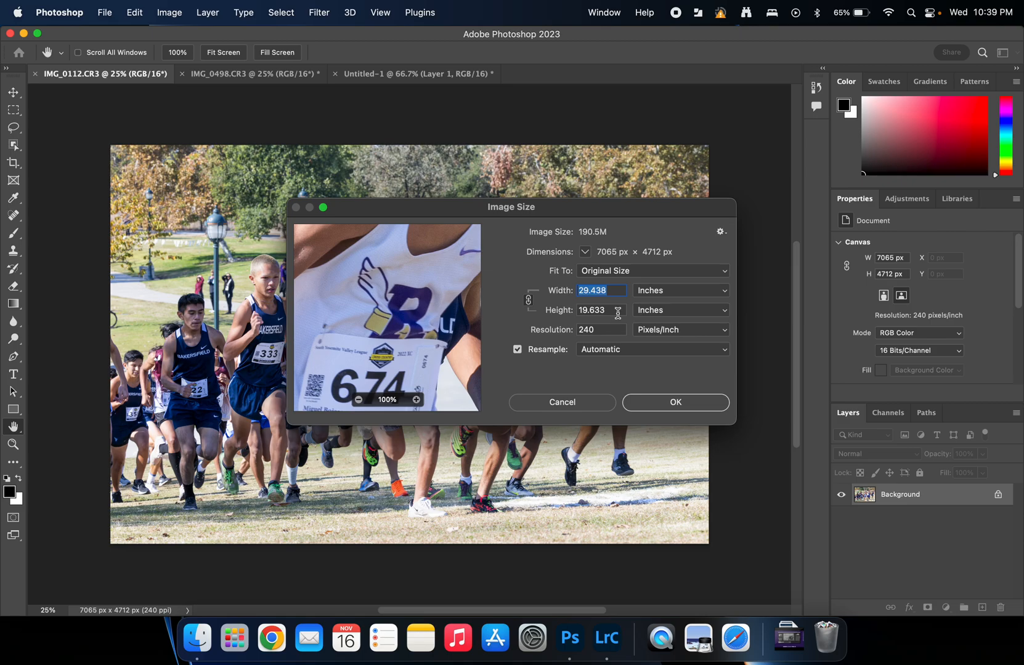
{"action": "double_click", "coordinate": [617, 327]}
{"action": "type", "text": "1"}
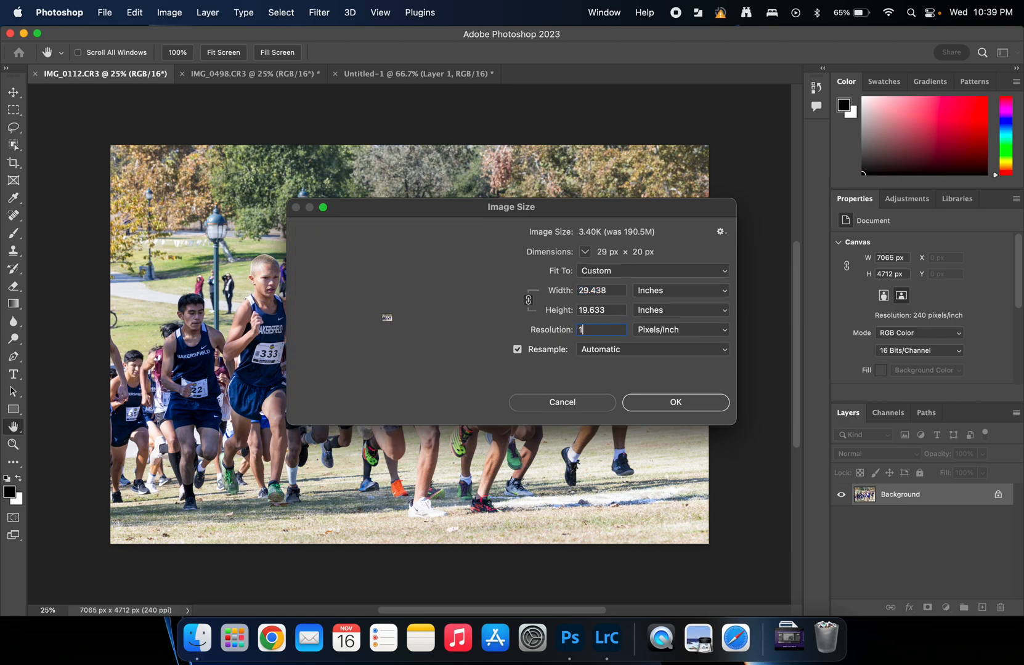
{"action": "type", "text": "50"}
{"action": "left_click_drag", "start_coordinate": [613, 311], "coordinate": [554, 318]}
{"action": "type", "text": "6.5"}
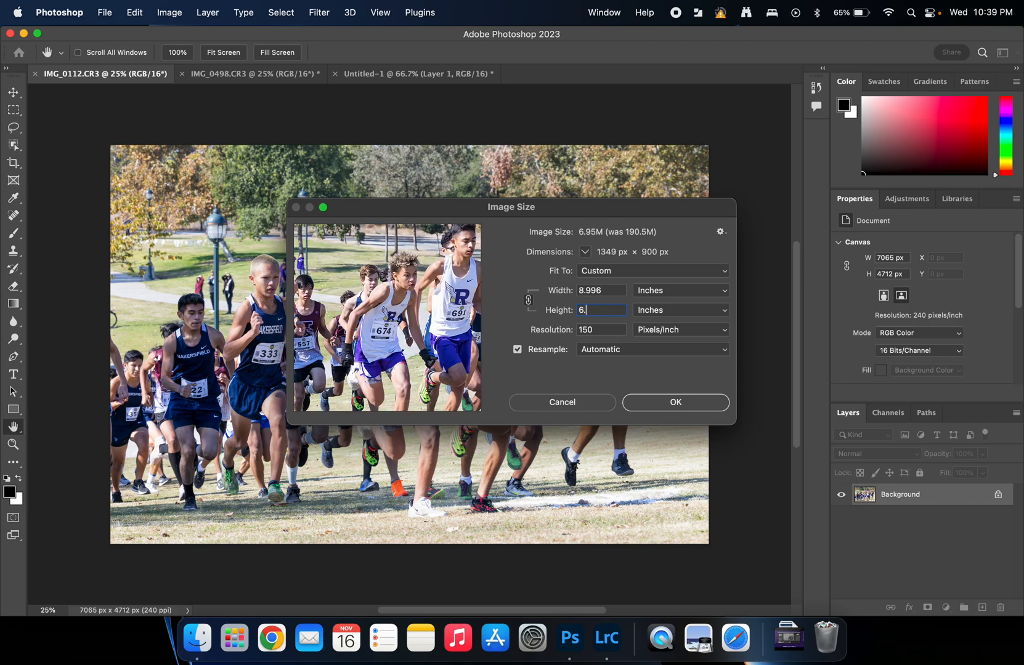
{"action": "left_click", "coordinate": [653, 403]}
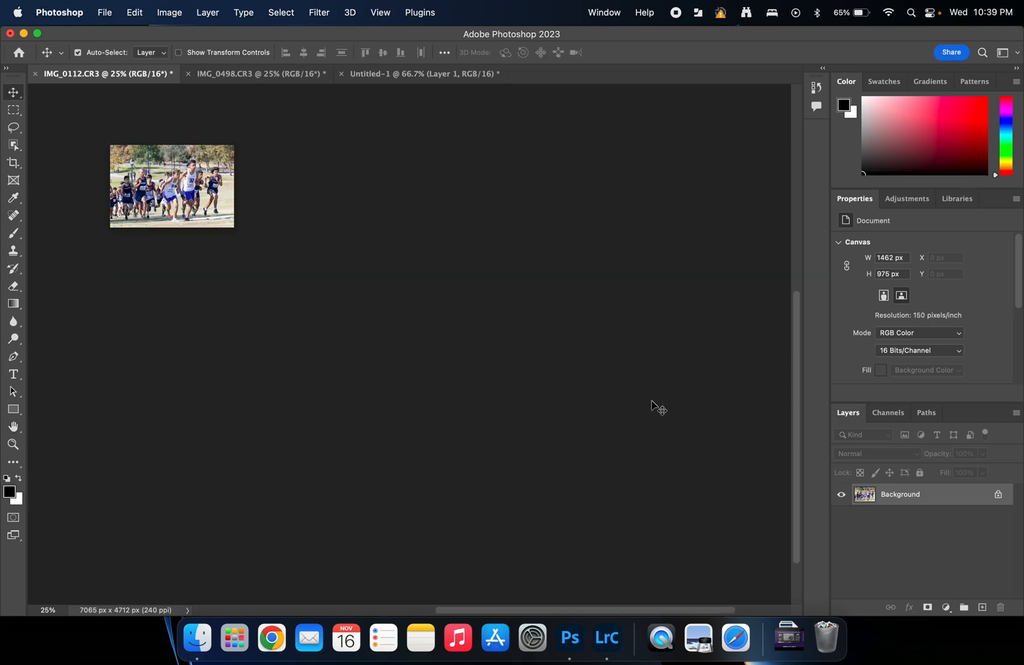
Step: Copy the race-start photo into Untitled-1 and position it below the runners photo at Y 1067 px
{"action": "left_click", "coordinate": [380, 76]}
{"action": "left_click_drag", "start_coordinate": [380, 80], "coordinate": [421, 462]}
{"action": "left_click_drag", "start_coordinate": [407, 271], "coordinate": [407, 263]}
{"action": "left_click_drag", "start_coordinate": [391, 419], "coordinate": [395, 424]}
{"action": "key", "text": "Up"}
{"action": "key", "text": "Up"}
{"action": "key", "text": "Up"}
{"action": "key", "text": "Up"}
{"action": "key", "text": "Up"}
{"action": "key", "text": "Up"}
{"action": "key", "text": "Up"}
{"action": "key", "text": "Up"}
{"action": "key", "text": "Up"}
{"action": "key", "text": "Up"}
{"action": "key", "text": "Up"}
{"action": "key", "text": "Up"}
{"action": "key", "text": "Up"}
{"action": "key", "text": "Up"}
{"action": "key", "text": "Up"}
{"action": "key", "text": "Up"}
{"action": "key", "text": "Up"}
{"action": "key", "text": "Up"}
{"action": "key", "text": "Up"}
{"action": "key", "text": "Up"}
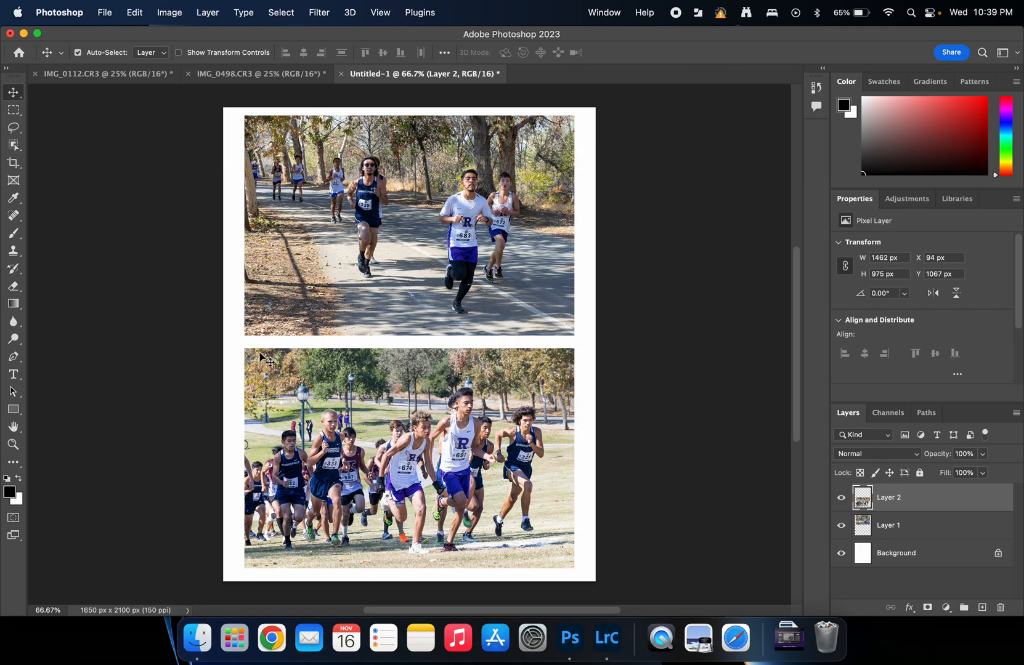
Step: Add a Baskerville caption '1250 f/8 ISO 400' at the left of the gap between photos
{"action": "left_click", "coordinate": [13, 374]}
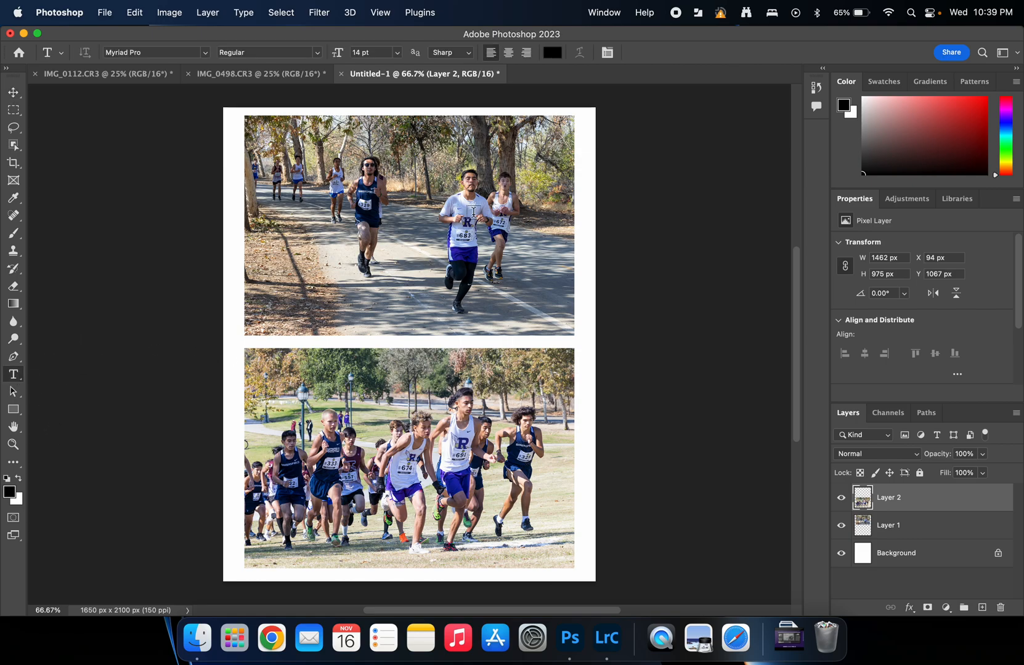
{"action": "key", "text": "super+plus"}
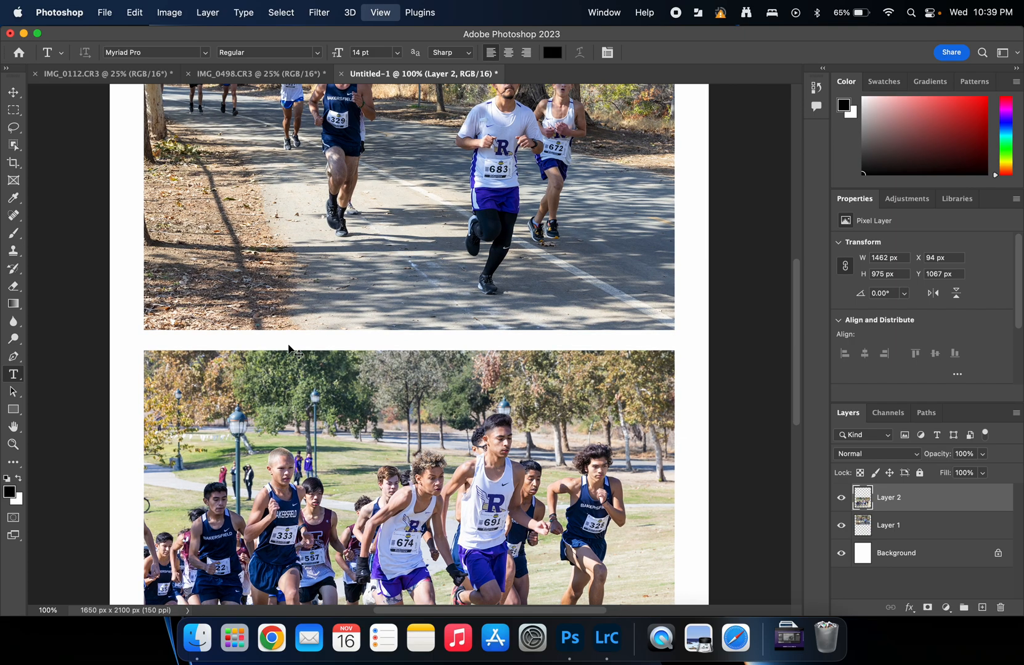
{"action": "key", "text": "super+plus"}
{"action": "left_click_drag", "start_coordinate": [244, 336], "coordinate": [458, 337]}
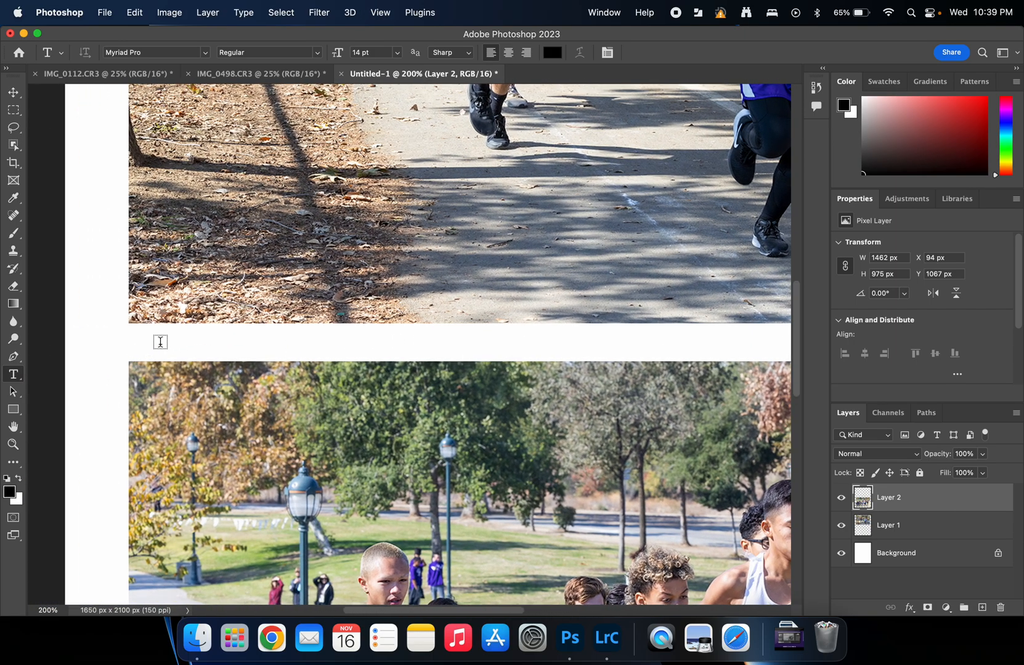
{"action": "left_click", "coordinate": [160, 341]}
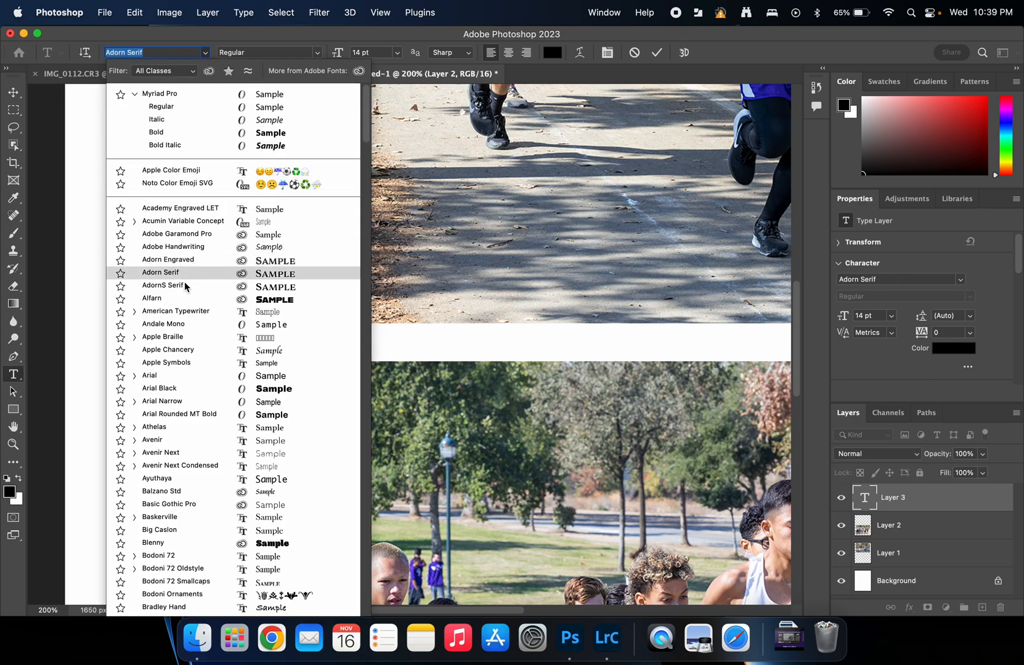
{"action": "left_click", "coordinate": [183, 517]}
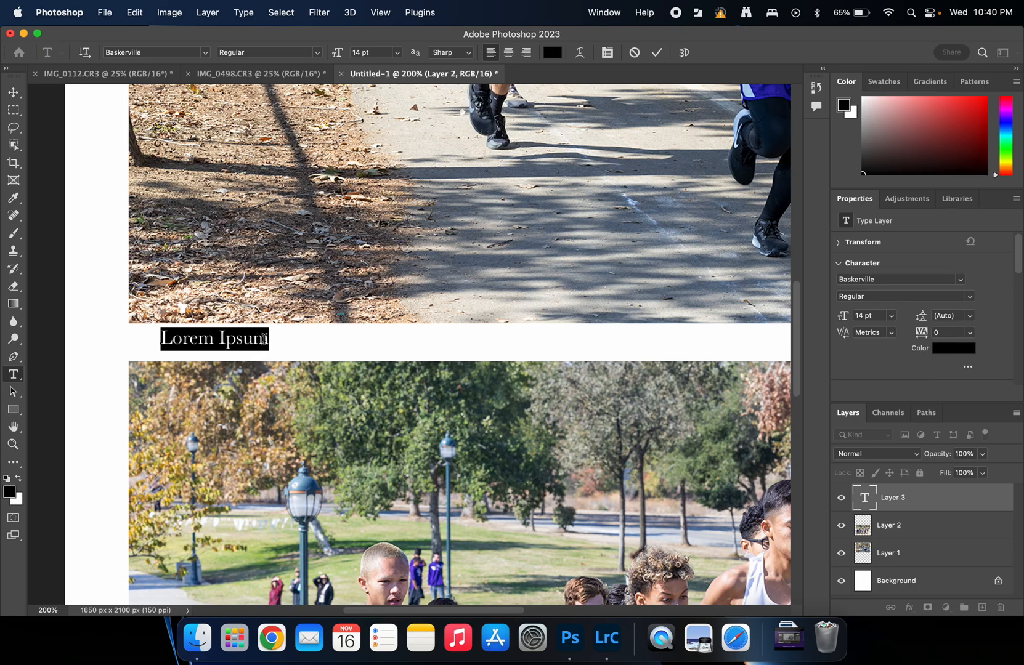
{"action": "type", "text": "J"}
{"action": "type", "text": "1250"}
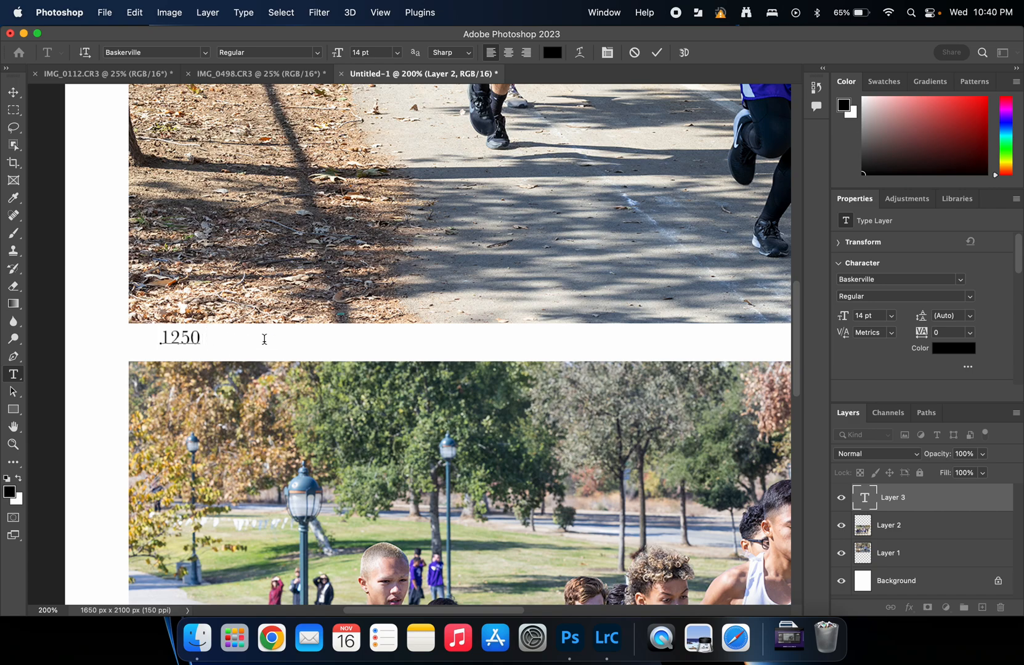
{"action": "type", "text": " f/8 ISO 400"}
{"action": "left_click_drag", "start_coordinate": [257, 358], "coordinate": [252, 359]}
{"action": "left_click", "coordinate": [619, 337]}
Step: Add the caption 'Cross Country' at the right side of the gap
{"action": "left_click", "coordinate": [611, 344]}
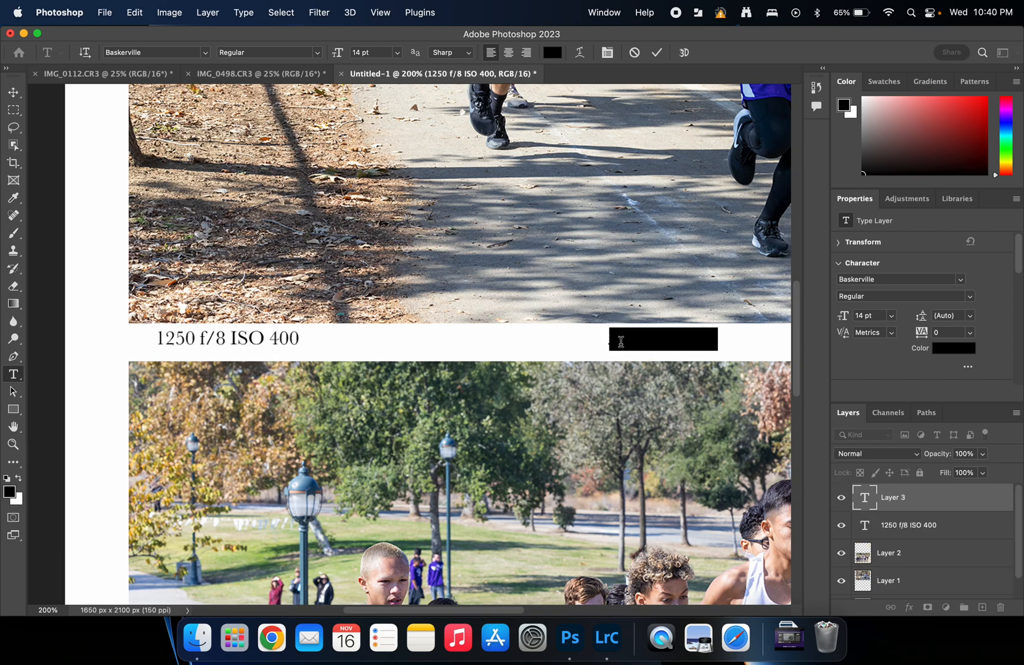
{"action": "type", "text": "Cross"}
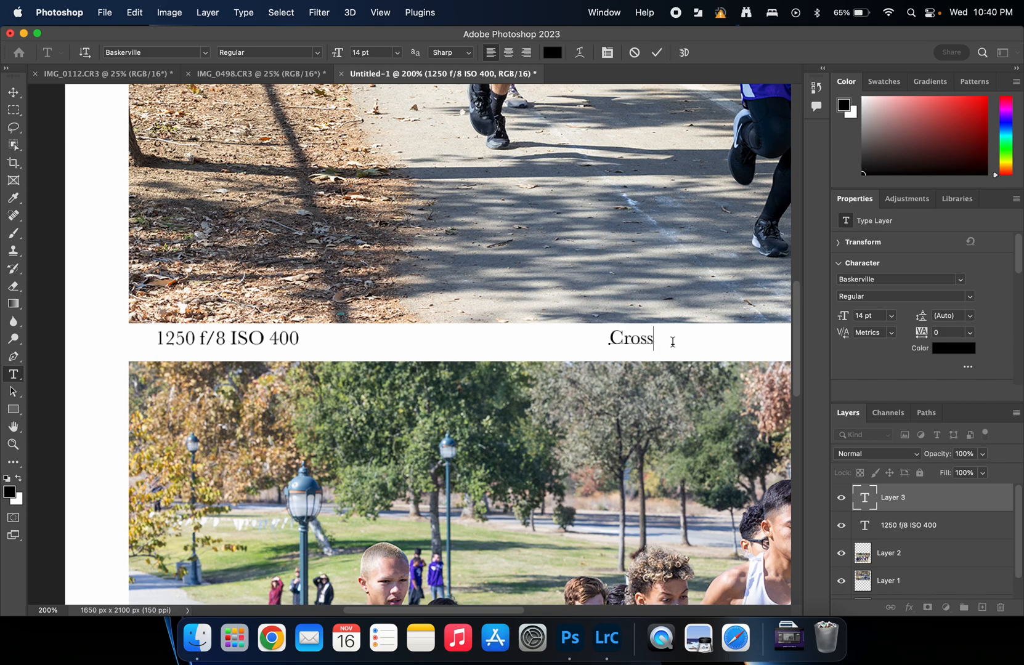
{"action": "type", "text": " Counr"}
{"action": "left_click", "coordinate": [657, 53]}
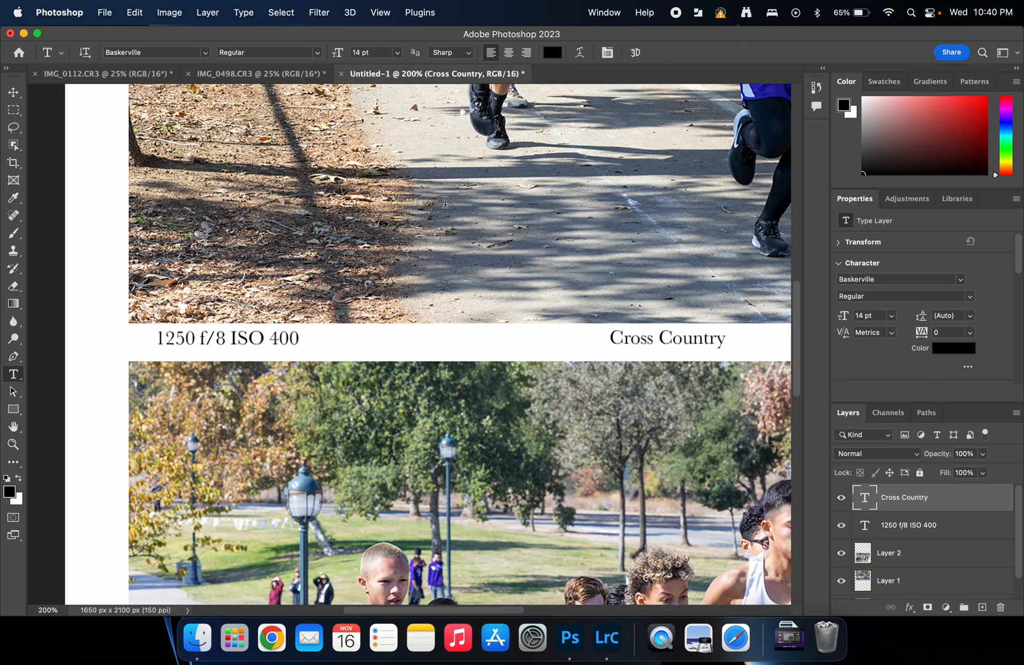
Step: Select Layer 2, Layer 1 and Background and align their horizontal centers
{"action": "key", "text": "super+minus"}
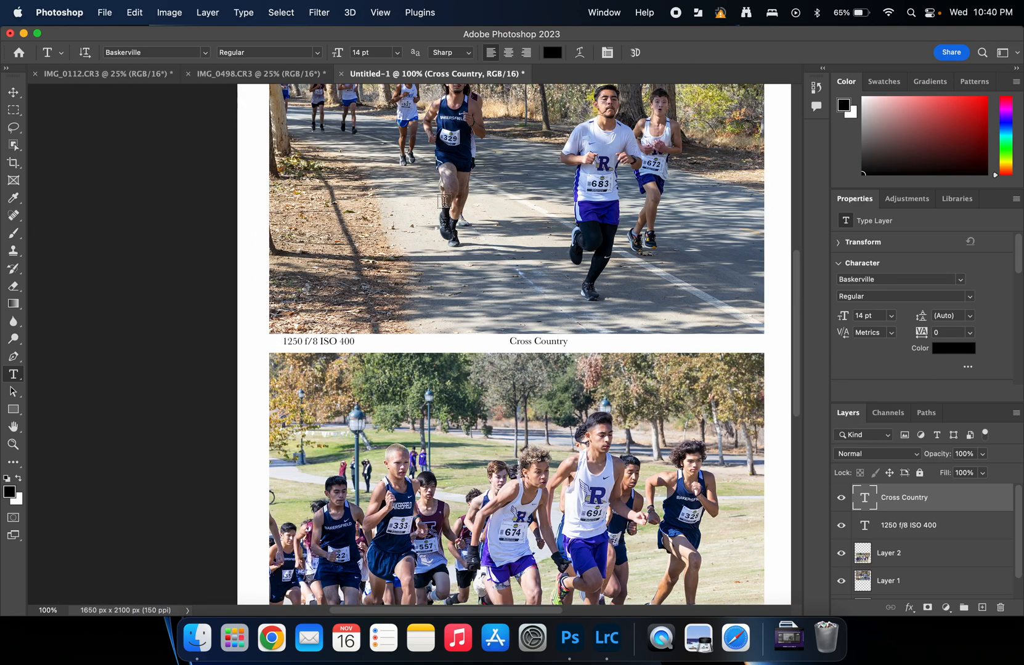
{"action": "left_click_drag", "start_coordinate": [582, 285], "coordinate": [494, 238]}
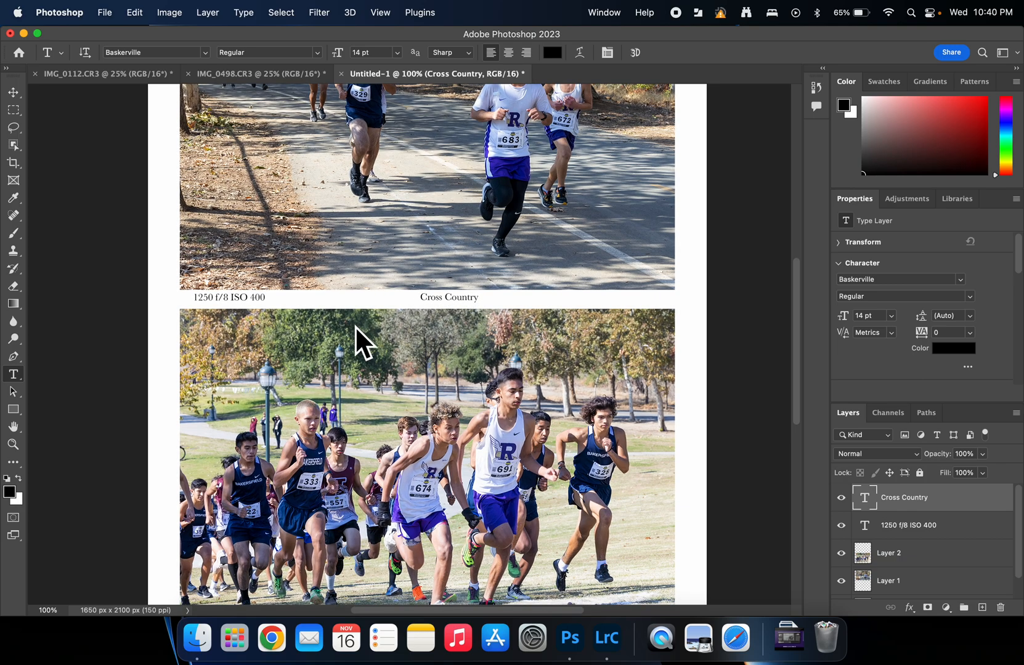
{"action": "left_click_drag", "start_coordinate": [504, 407], "coordinate": [523, 377]}
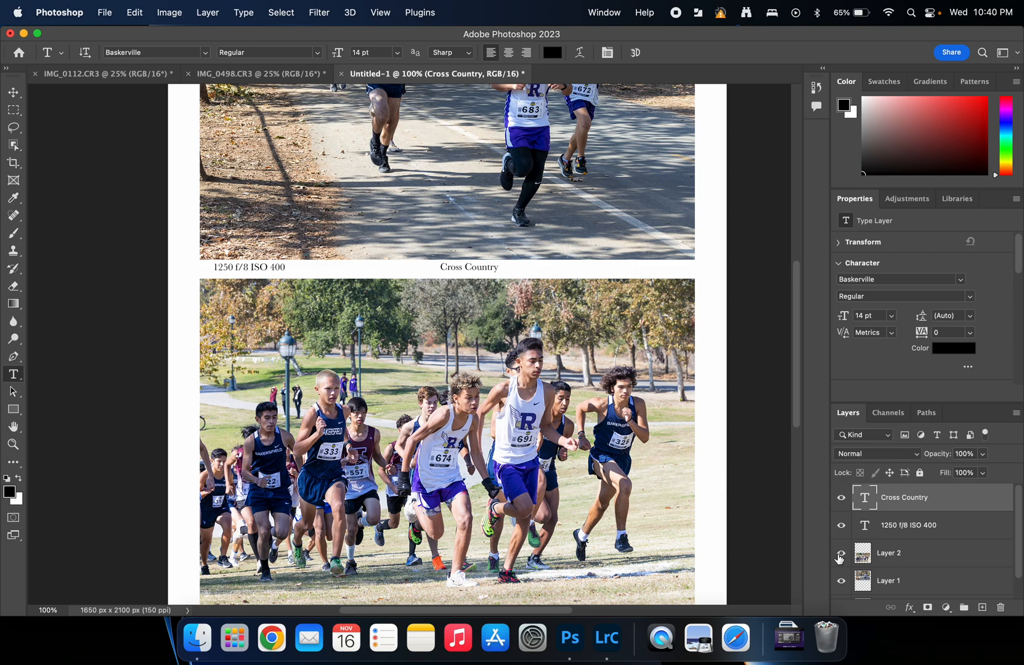
{"action": "scroll", "coordinate": [1022, 554], "scroll_direction": "down", "scroll_amount": 2}
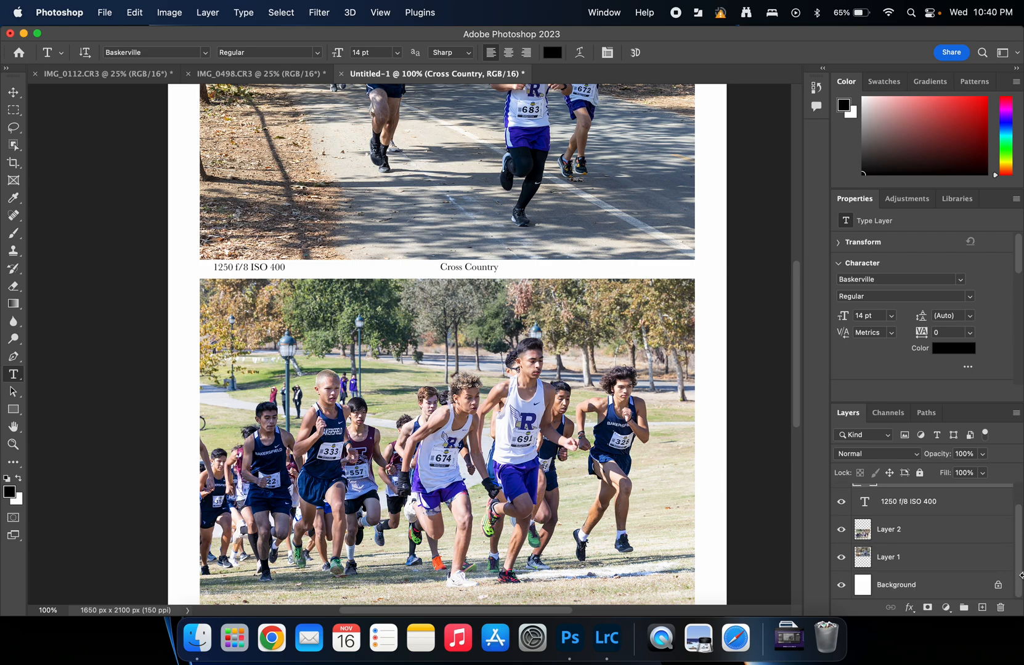
{"action": "left_click", "coordinate": [899, 530]}
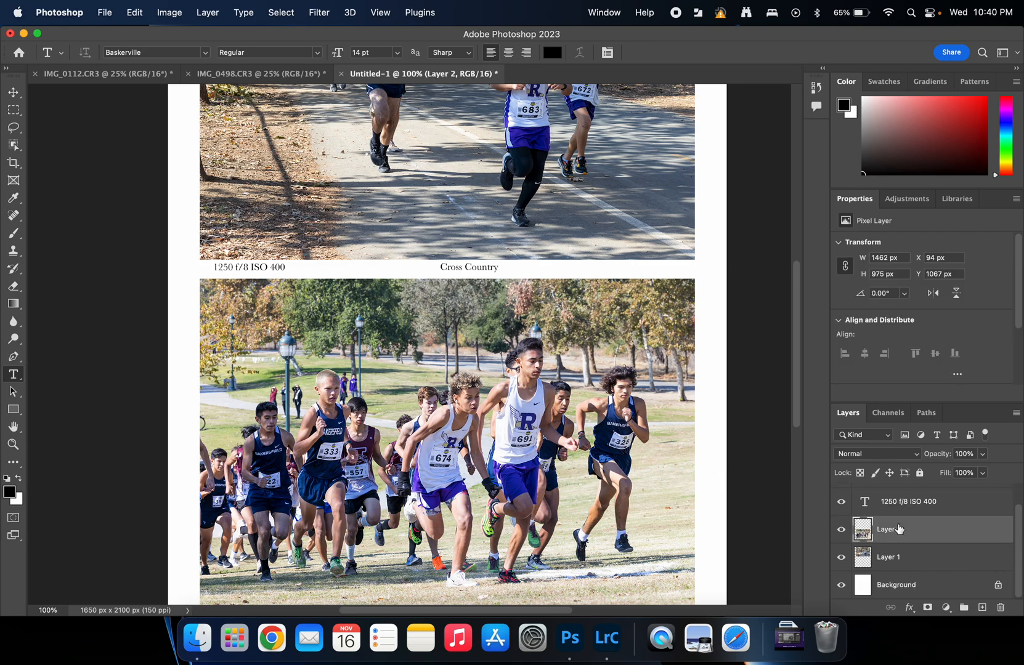
{"action": "left_click", "coordinate": [898, 556], "text": "shift"}
{"action": "left_click", "coordinate": [904, 587], "text": "shift"}
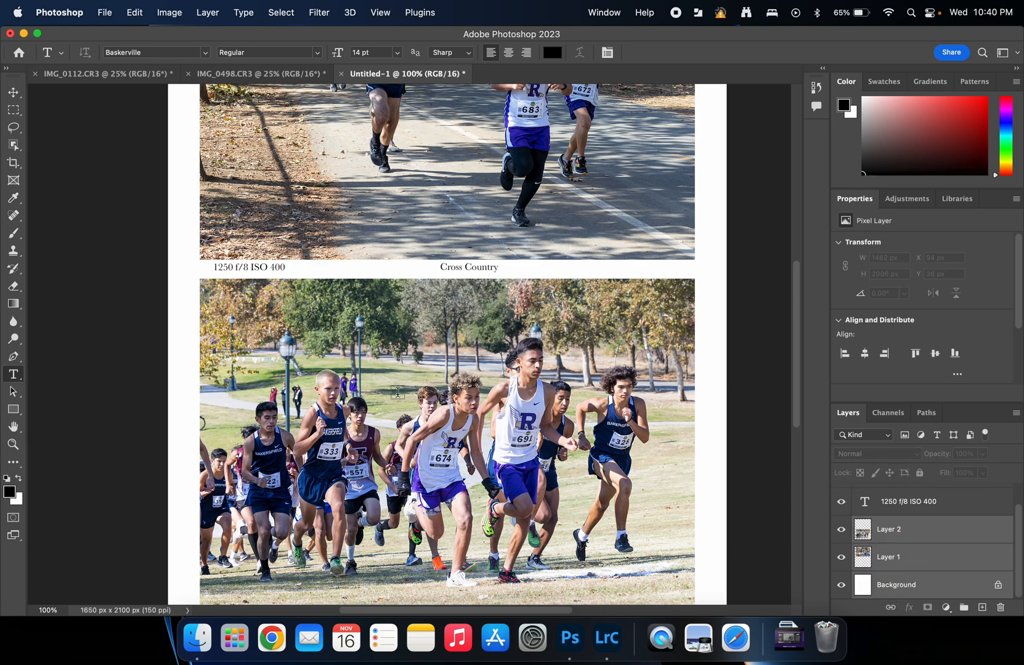
{"action": "left_click", "coordinate": [12, 95]}
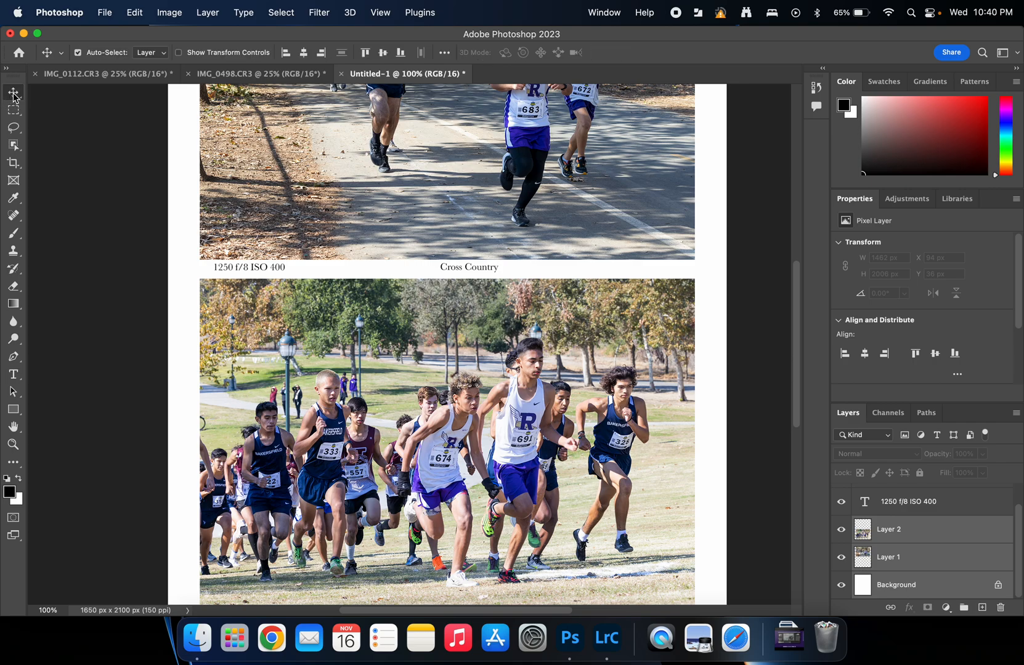
{"action": "left_click", "coordinate": [303, 53]}
Step: Shift the lower photo right, then centre Layers 1 and 2 together horizontally
{"action": "left_click", "coordinate": [916, 553]}
{"action": "left_click_drag", "start_coordinate": [530, 462], "coordinate": [614, 464]}
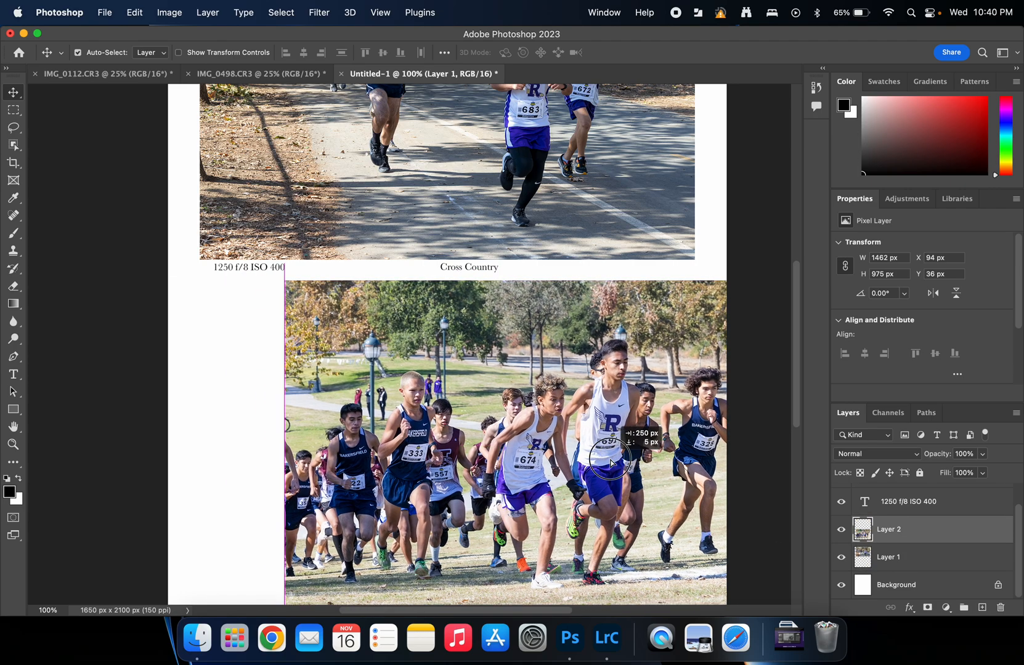
{"action": "left_click", "coordinate": [904, 567], "text": "shift"}
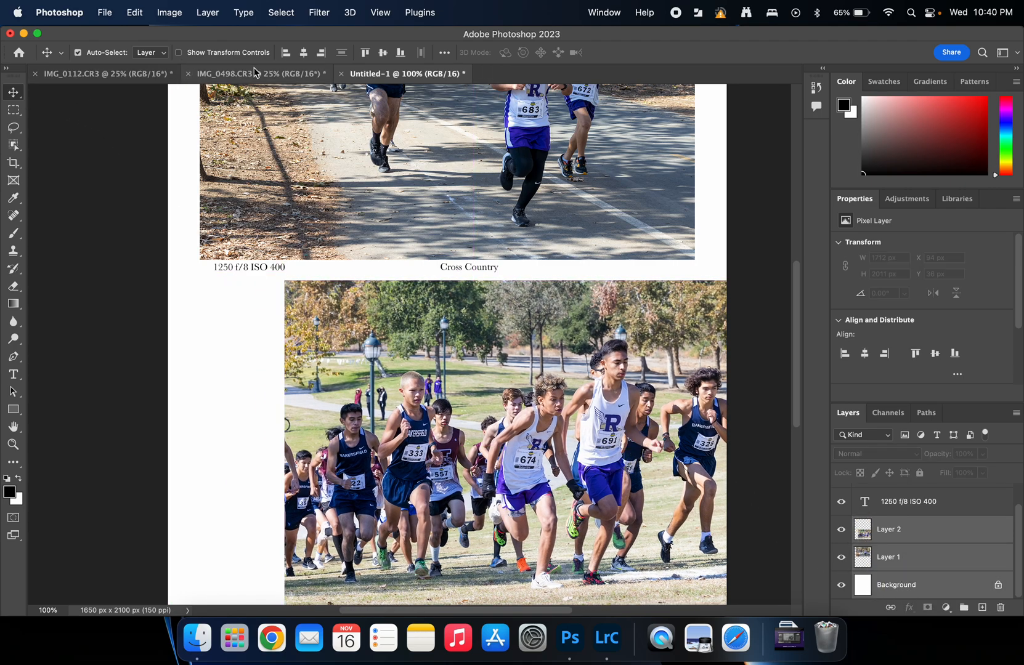
{"action": "left_click", "coordinate": [304, 53]}
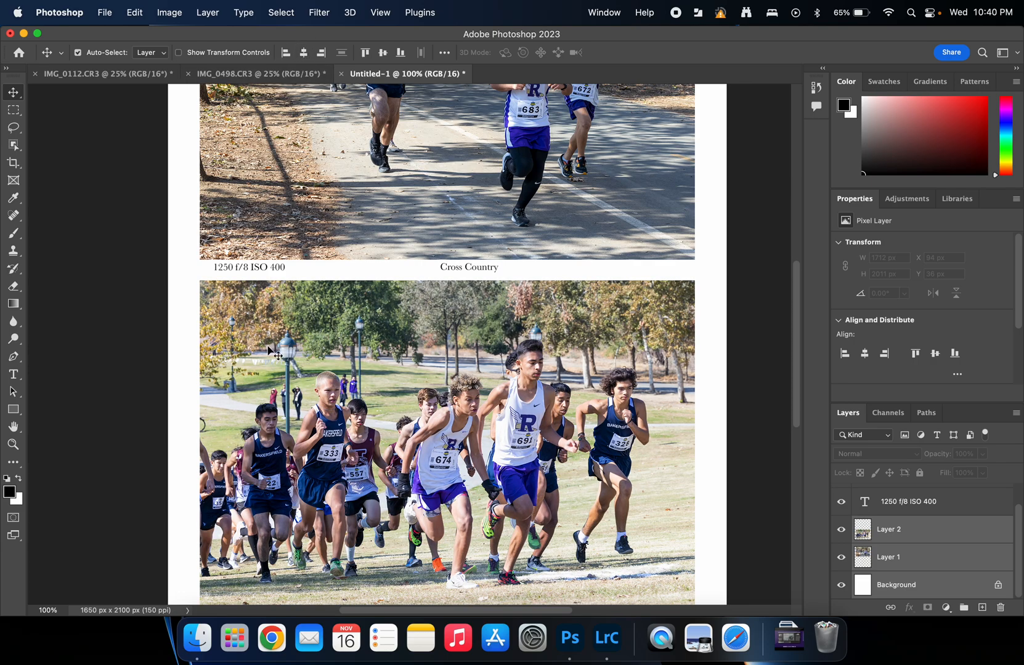
{"action": "scroll", "coordinate": [405, 355], "scroll_direction": "down", "scroll_amount": 3}
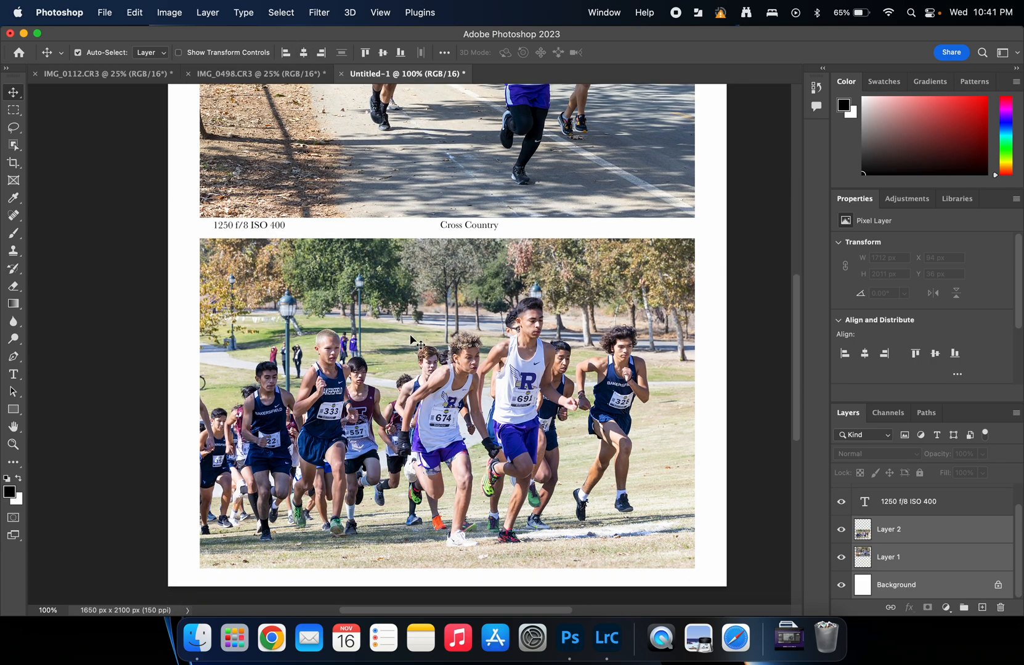
{"action": "scroll", "coordinate": [410, 339], "scroll_direction": "up", "scroll_amount": 4}
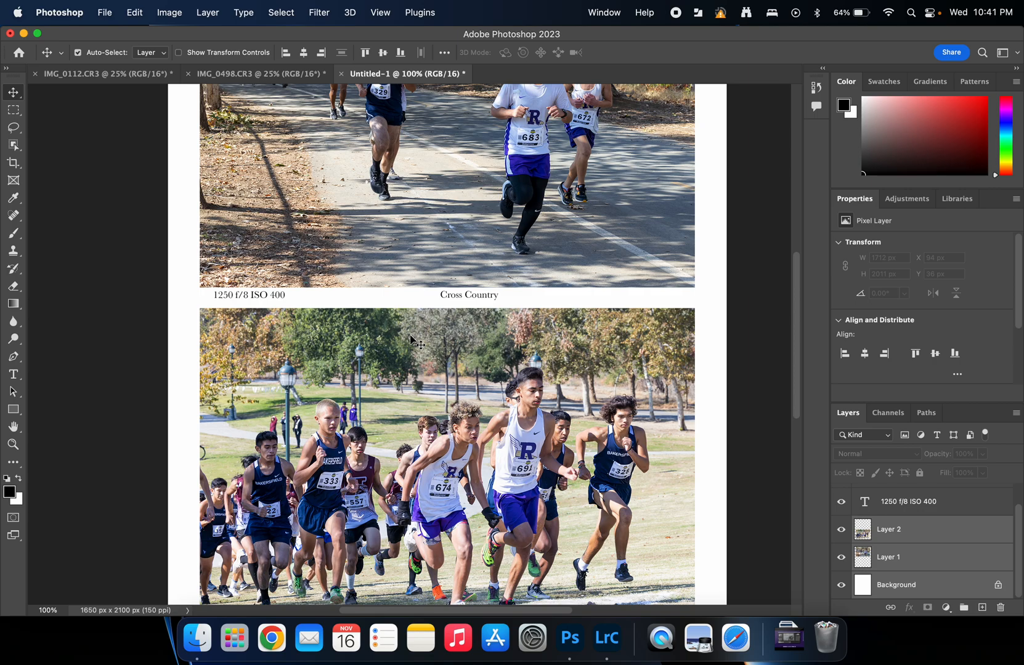
{"action": "scroll", "coordinate": [411, 338], "scroll_direction": "down", "scroll_amount": 3}
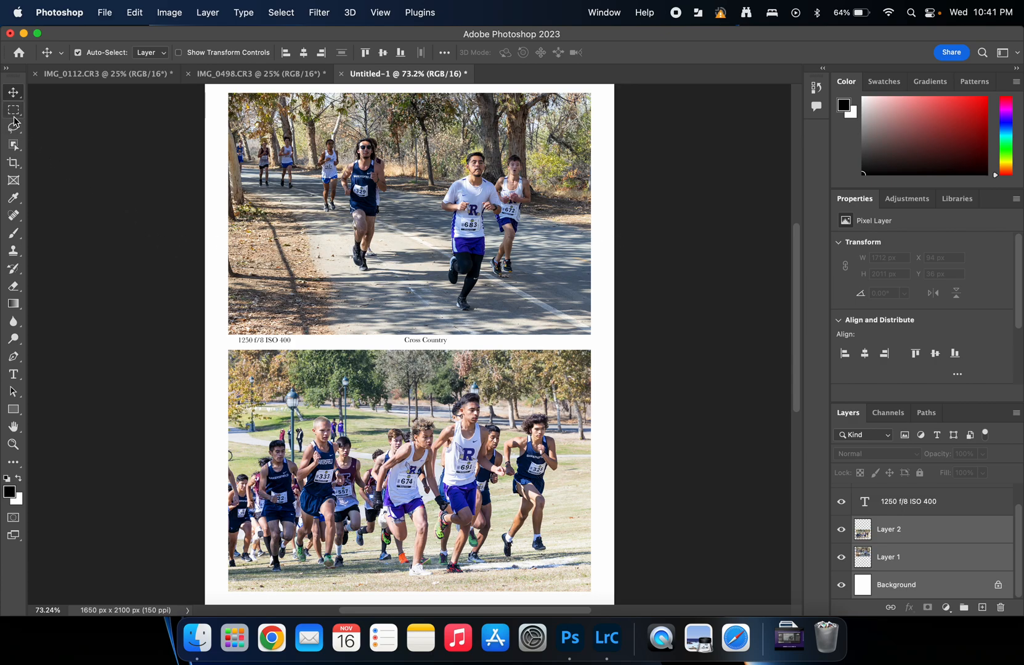
Step: Pull the left and right crop edges inward on the page
{"action": "left_click", "coordinate": [15, 165]}
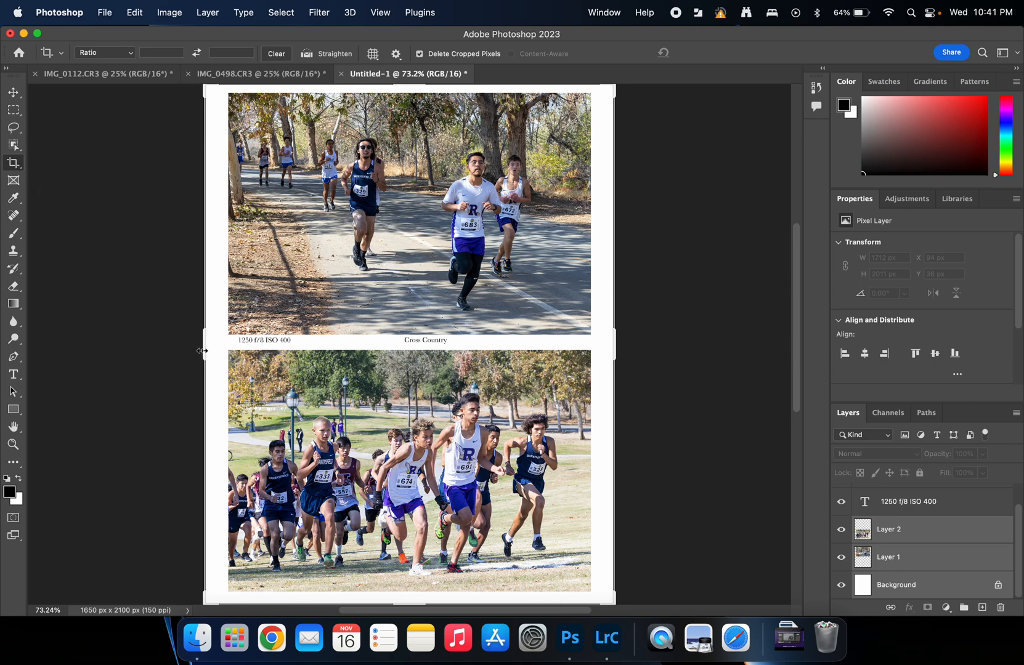
{"action": "left_click_drag", "start_coordinate": [202, 350], "coordinate": [205, 351]}
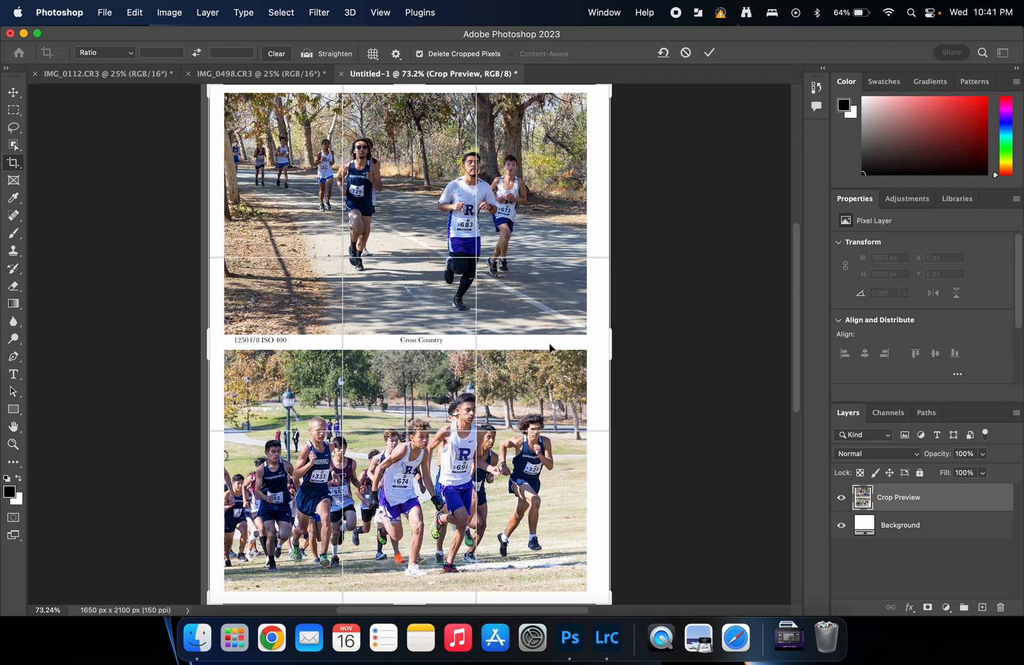
{"action": "left_click_drag", "start_coordinate": [614, 341], "coordinate": [609, 342]}
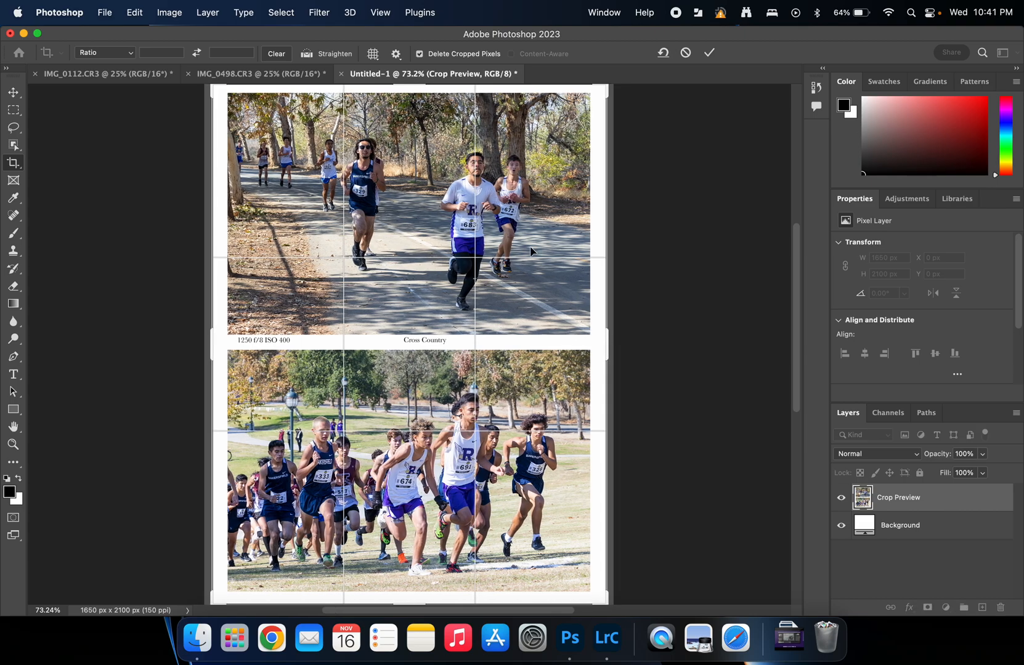
{"action": "left_click_drag", "start_coordinate": [212, 345], "coordinate": [219, 333]}
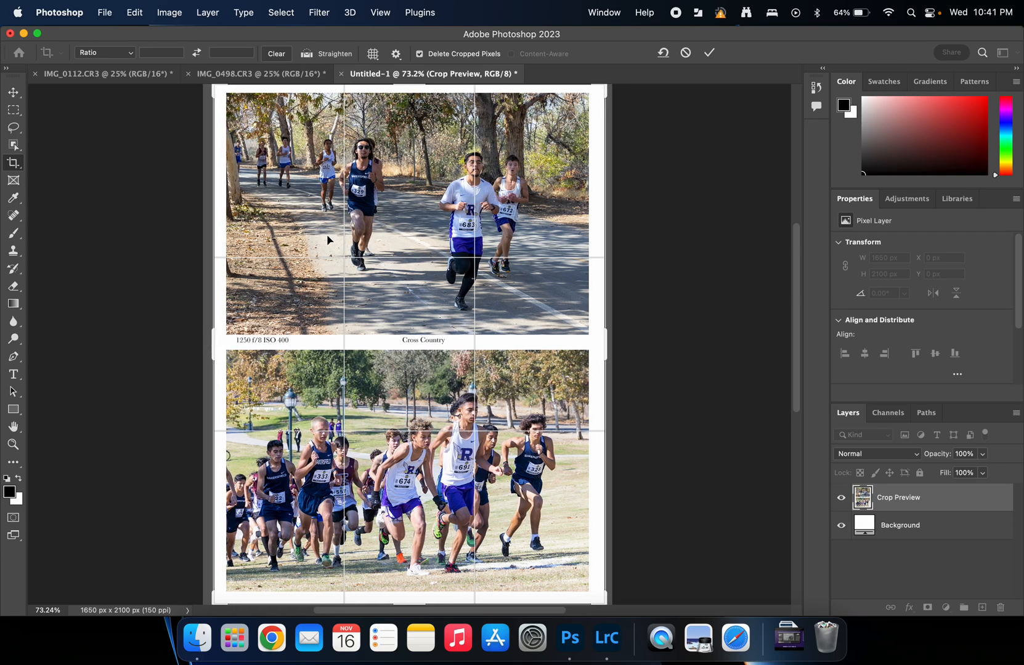
Step: With a grid at higher zoom, fine-tune both crop edges and apply the 1575 × 2100 px crop
{"action": "key", "text": "super"}
{"action": "key", "text": "super+apostrophe"}
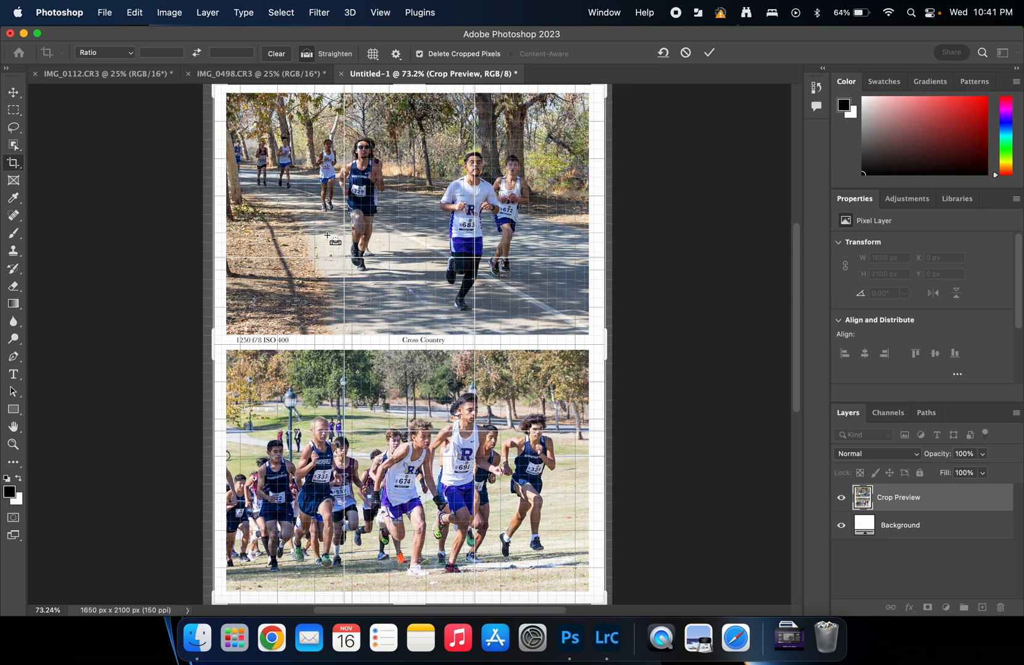
{"action": "key", "text": "super+equal"}
{"action": "key", "text": "super+equal"}
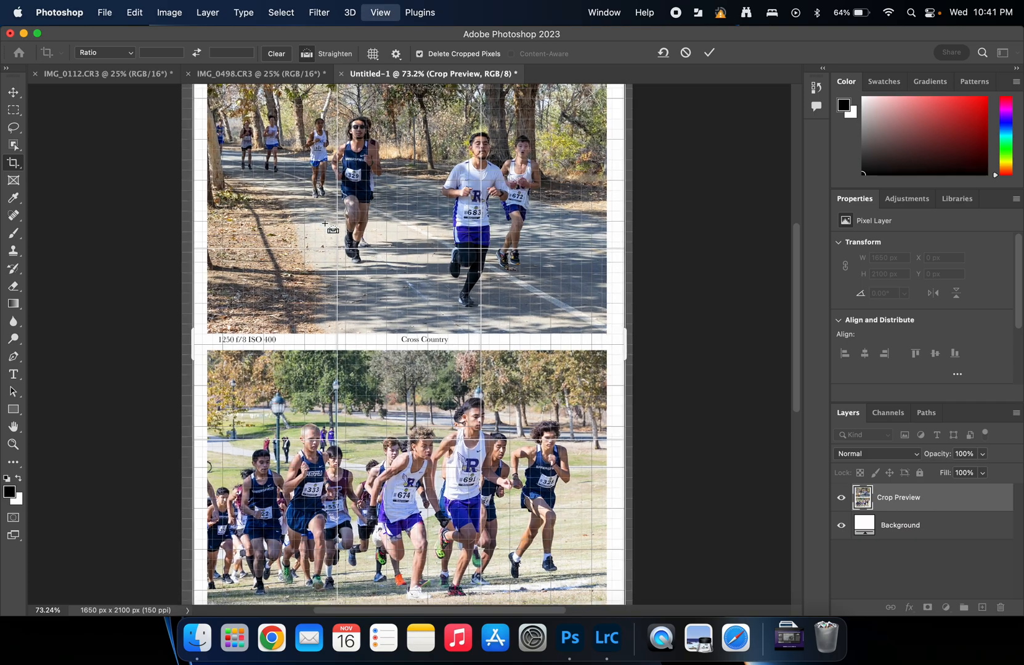
{"action": "scroll", "coordinate": [335, 184], "scroll_direction": "left", "scroll_amount": 8}
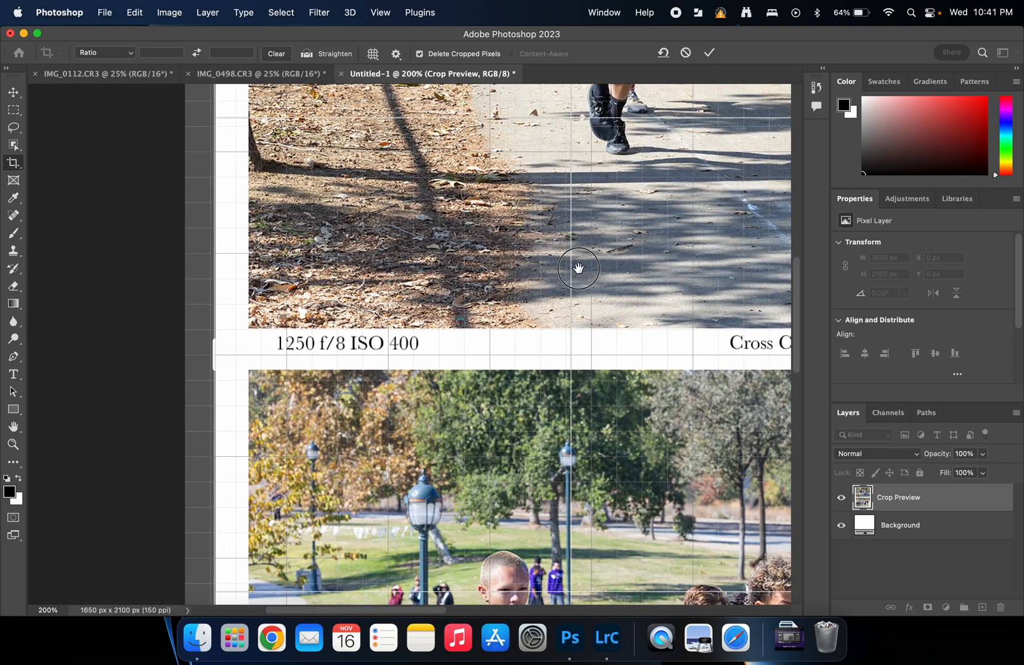
{"action": "left_click_drag", "start_coordinate": [219, 358], "coordinate": [212, 357]}
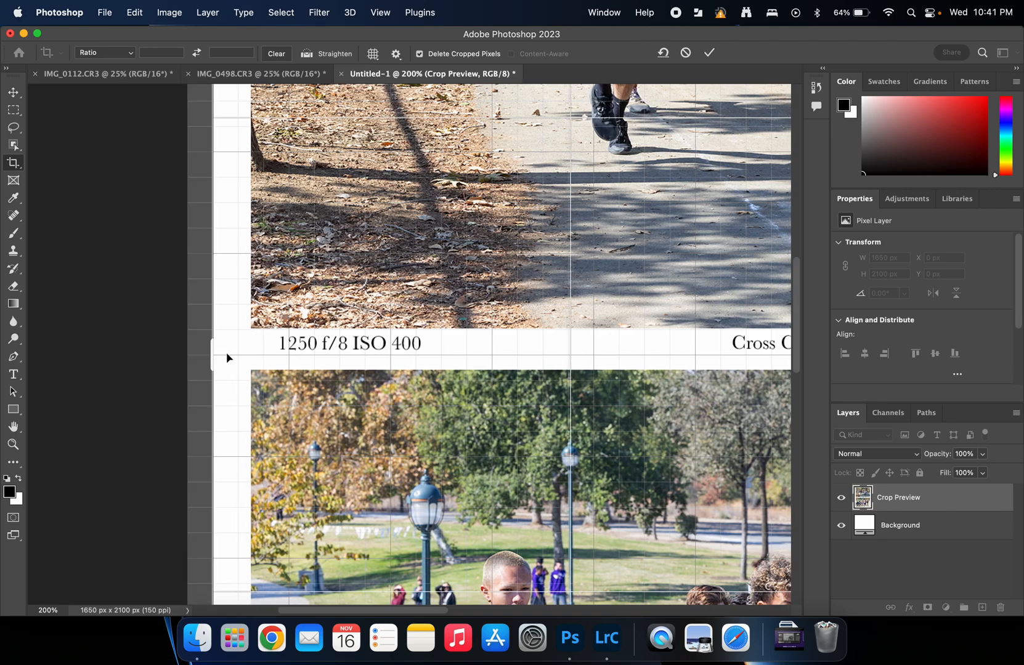
{"action": "left_click_drag", "start_coordinate": [533, 374], "coordinate": [11, 354]}
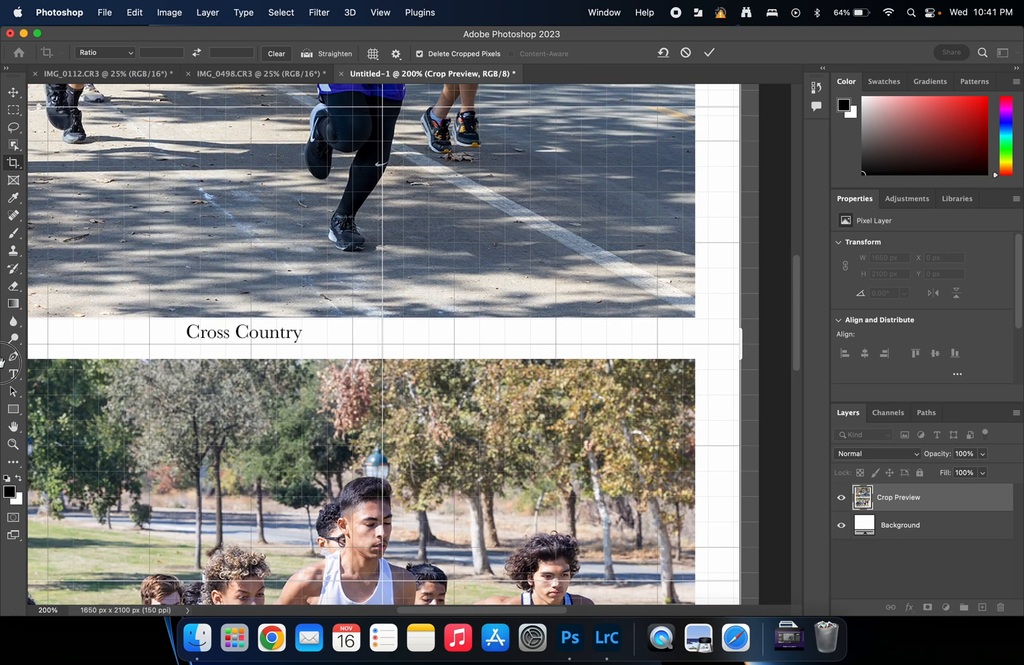
{"action": "left_click_drag", "start_coordinate": [740, 342], "coordinate": [737, 343]}
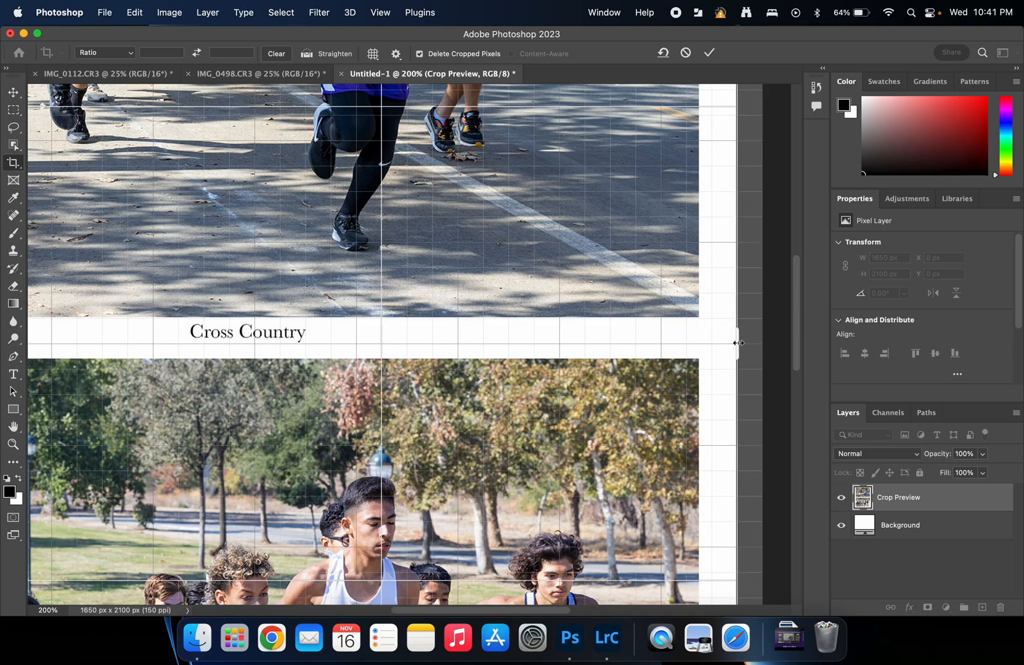
{"action": "left_click", "coordinate": [709, 53]}
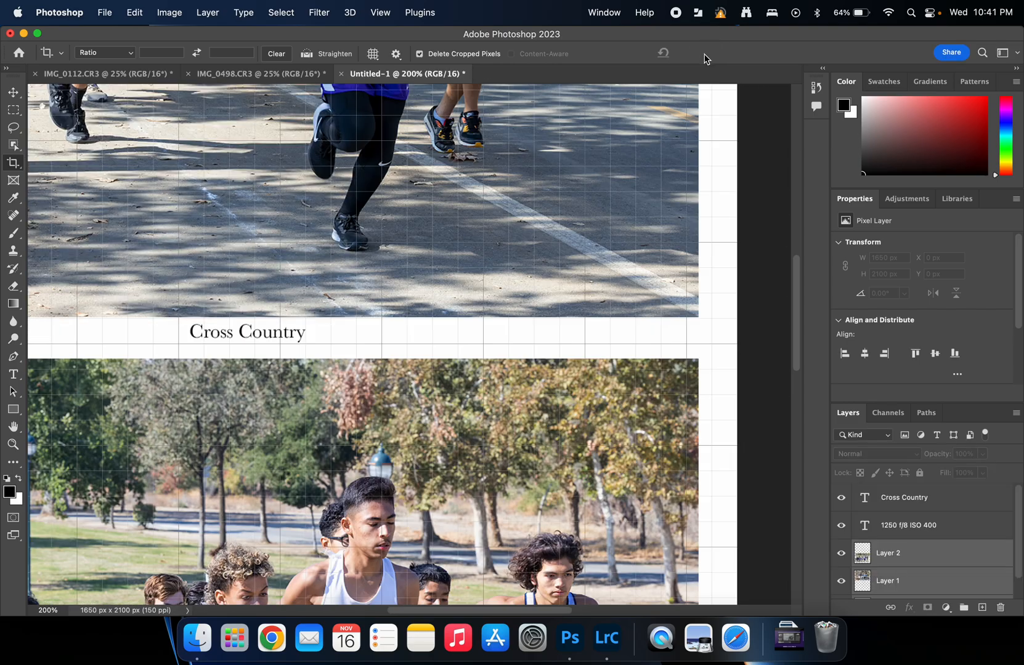
{"action": "key", "text": "super+0"}
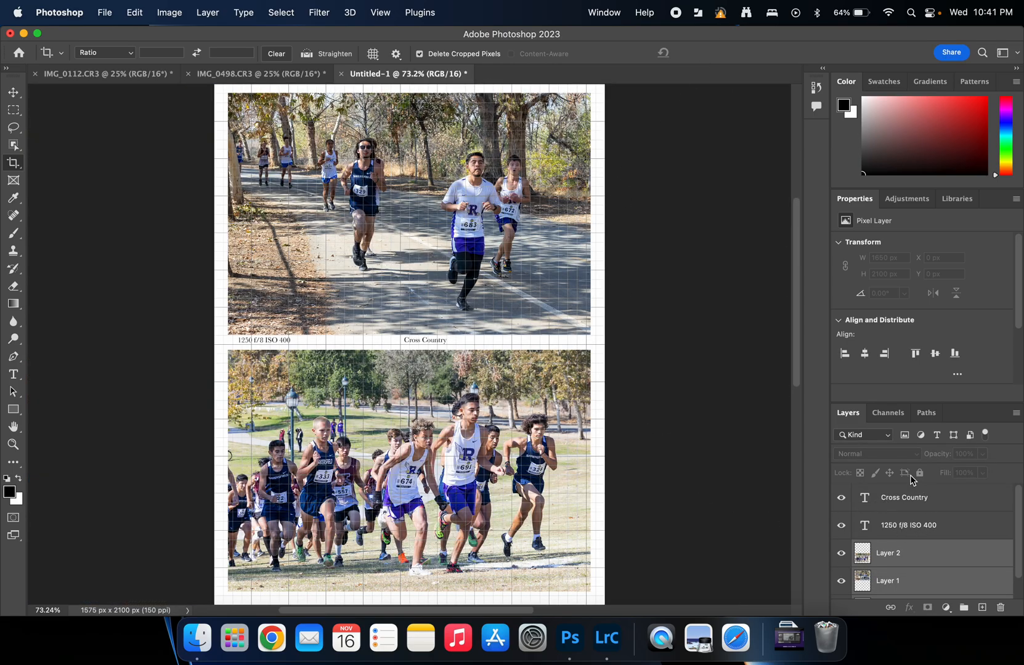
Step: Align the photo layers' horizontal centers on the narrowed page
{"action": "scroll", "coordinate": [913, 480], "scroll_direction": "down", "scroll_amount": 5}
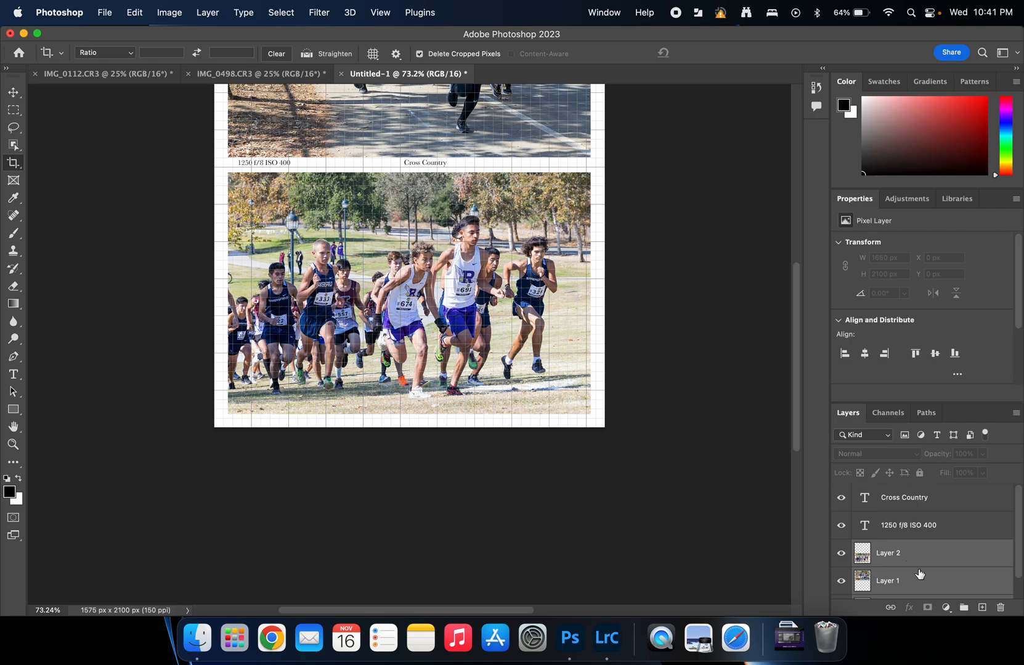
{"action": "scroll", "coordinate": [1021, 544], "scroll_direction": "down", "scroll_amount": 1}
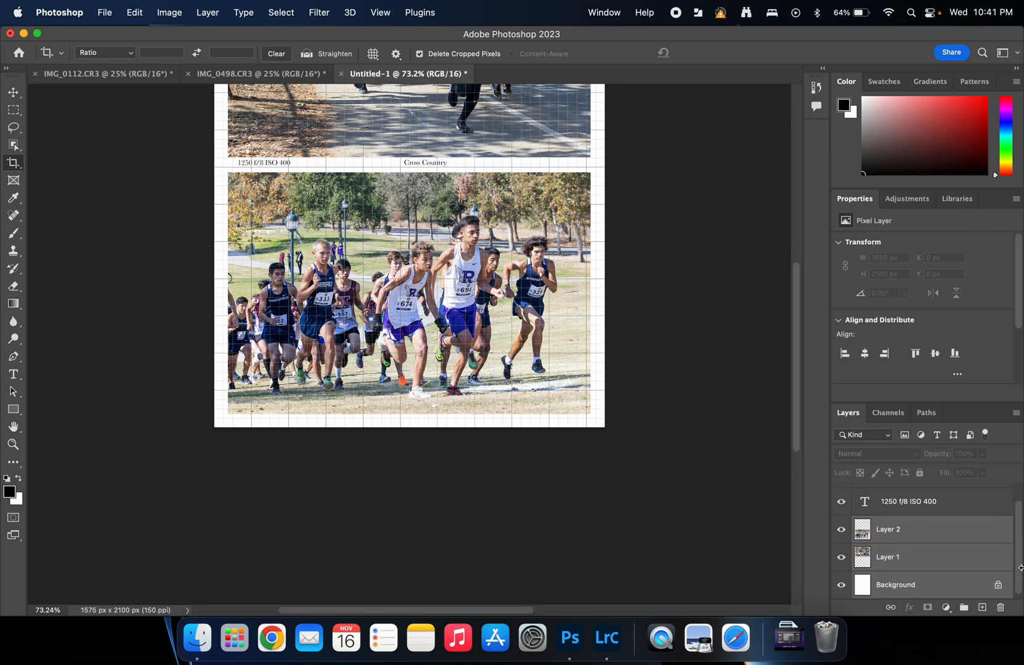
{"action": "left_click", "coordinate": [13, 92]}
{"action": "left_click", "coordinate": [303, 54]}
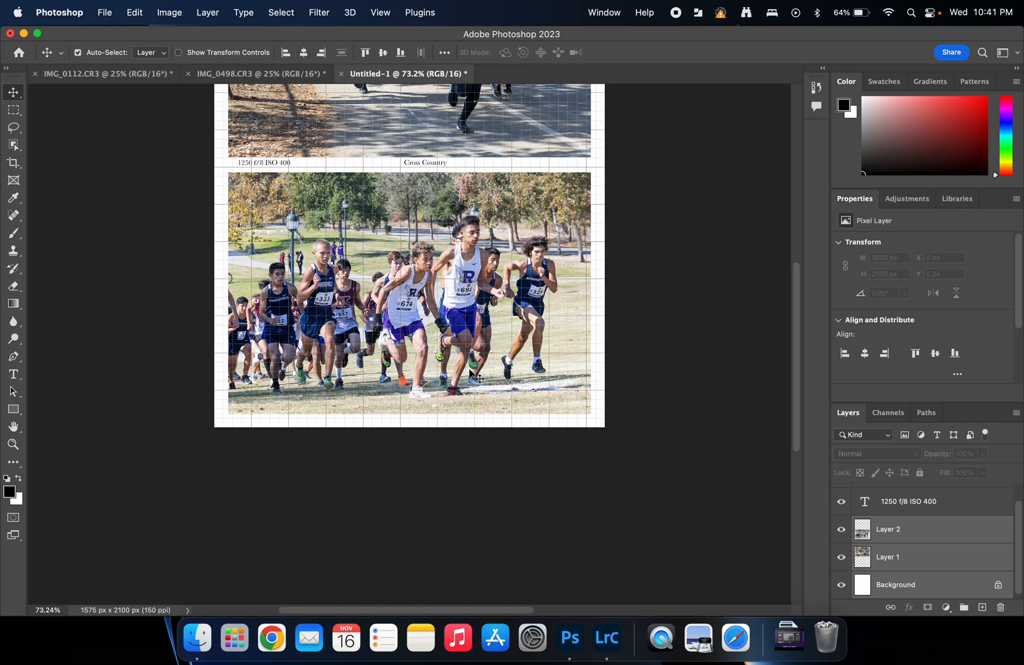
Step: Hide the grid overlay and pan to show the top photo fully
{"action": "key", "text": "super+apostrophe"}
{"action": "key", "text": "space"}
{"action": "left_click_drag", "start_coordinate": [665, 242], "coordinate": [688, 409]}
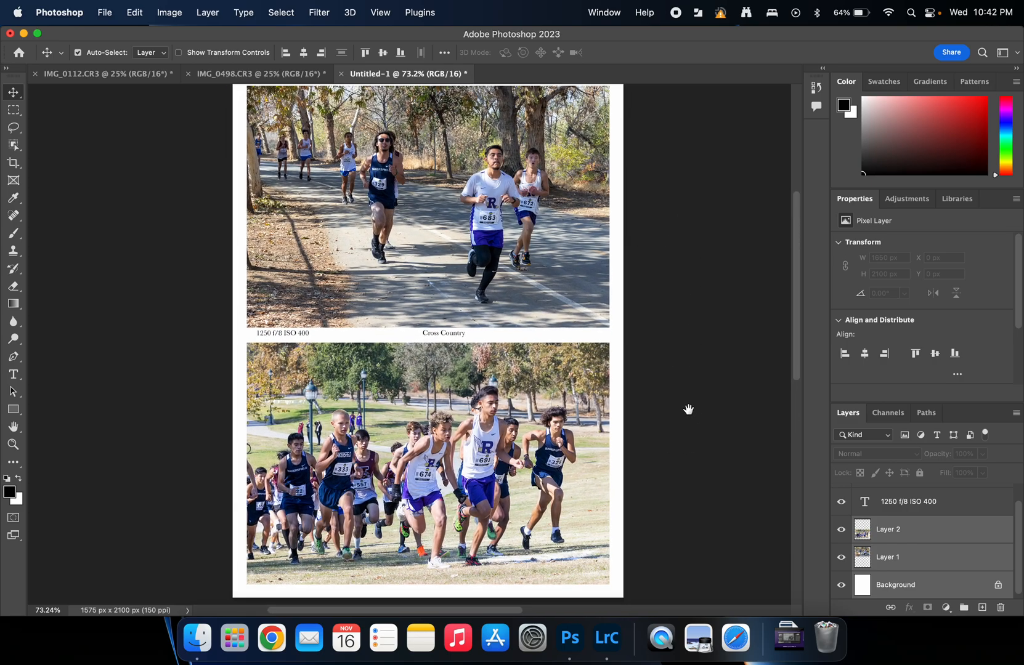